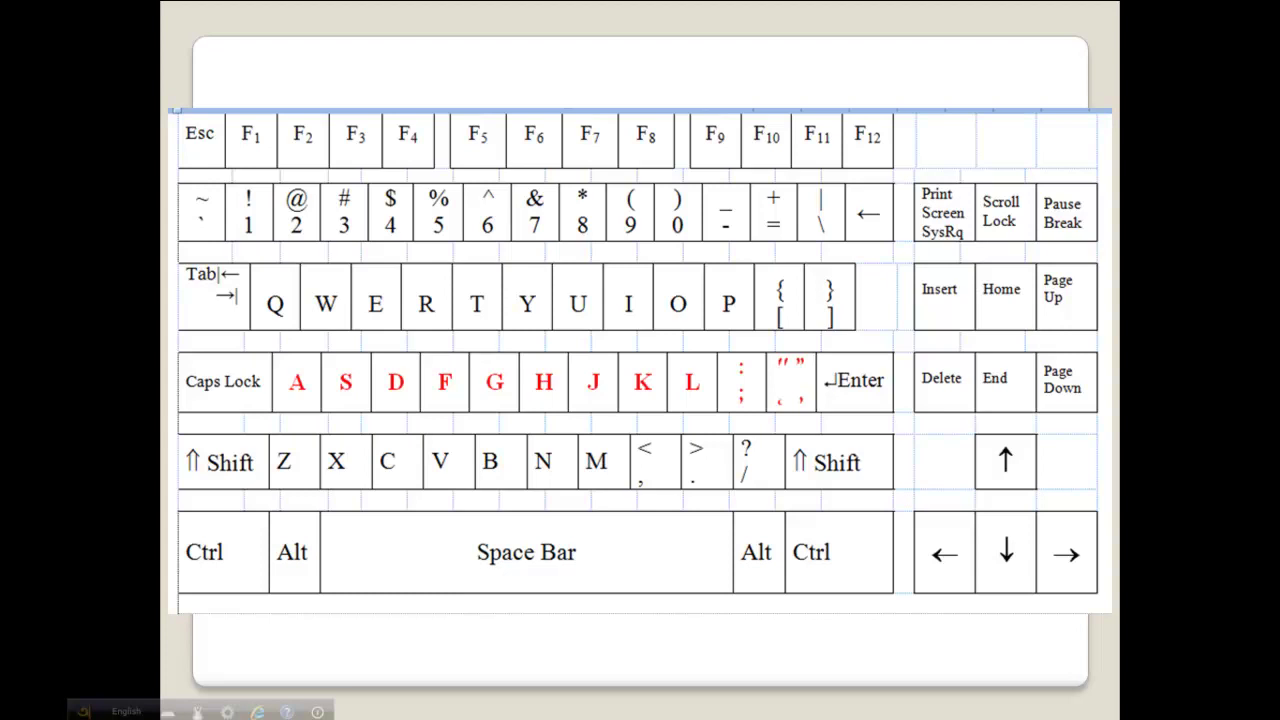
Advance past the finger-placement slide to the 'Sample Business Letter Format on Organization Letterhead' slide.
{"action": "key", "text": "Next"}
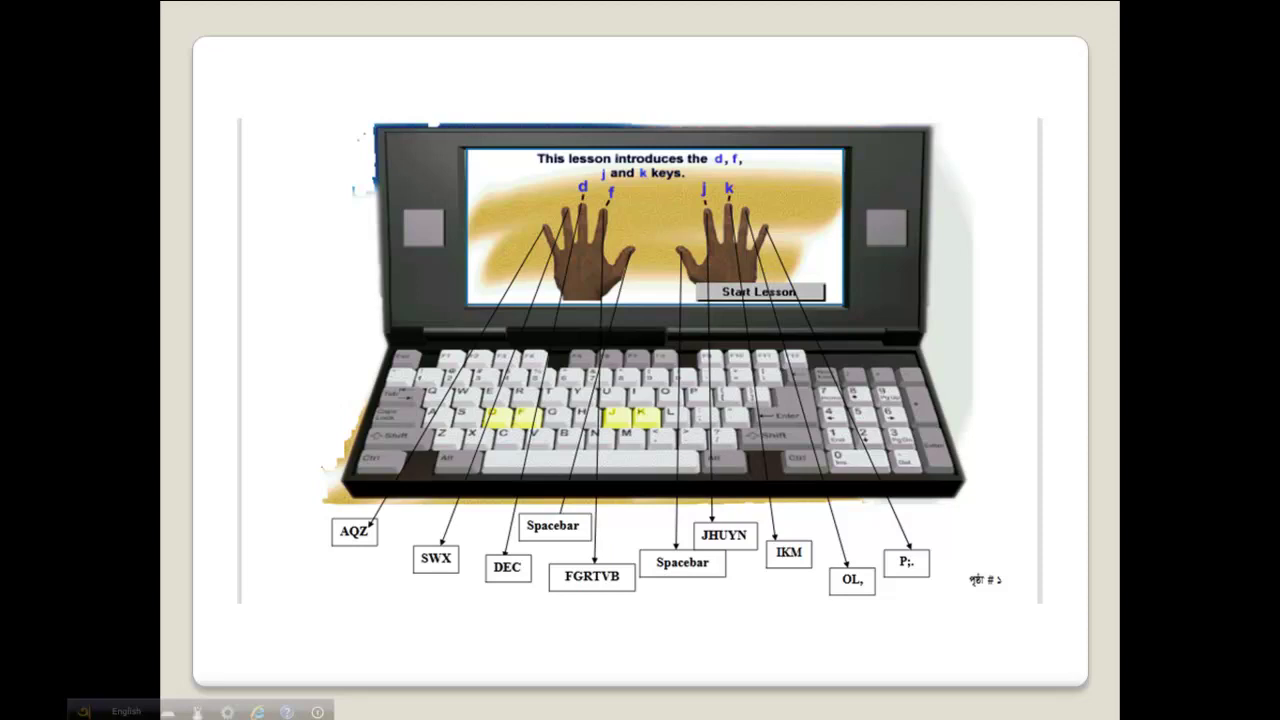
{"action": "key", "text": "Right"}
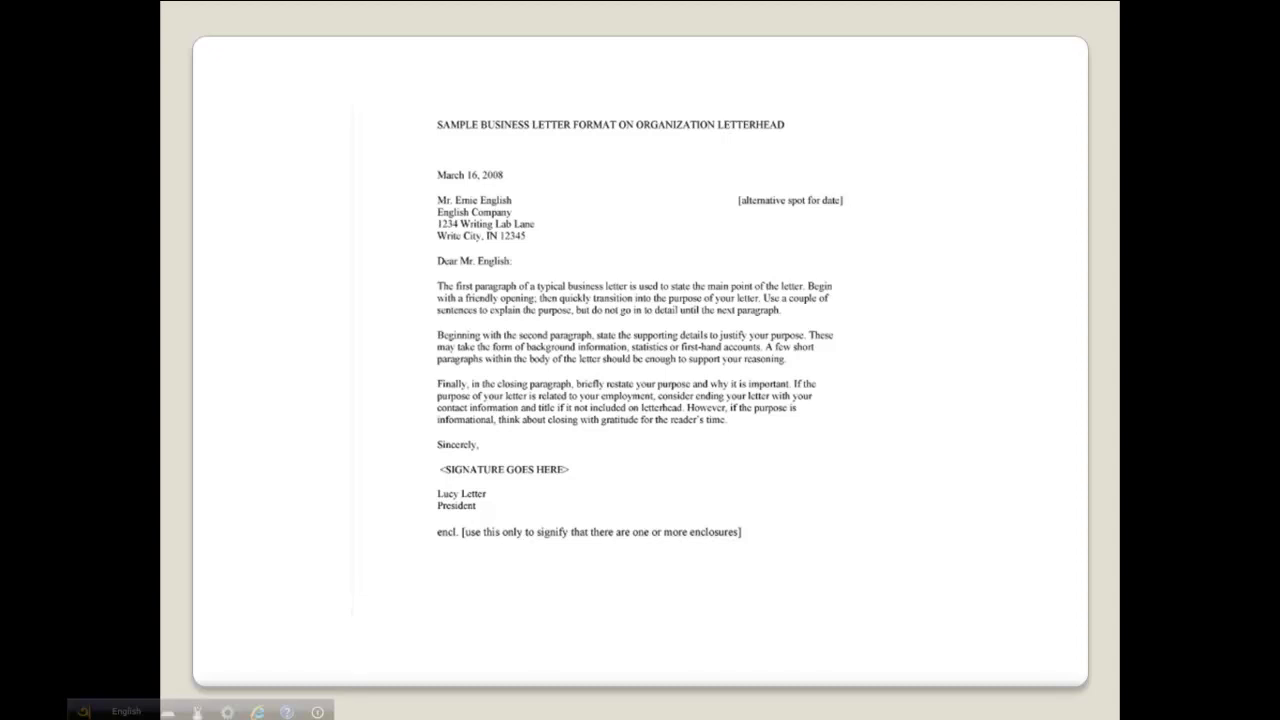
Advance to the keyboard layout slide and end the slideshow, returning to the Windows desktop.
{"action": "left_click", "coordinate": [1045, 78]}
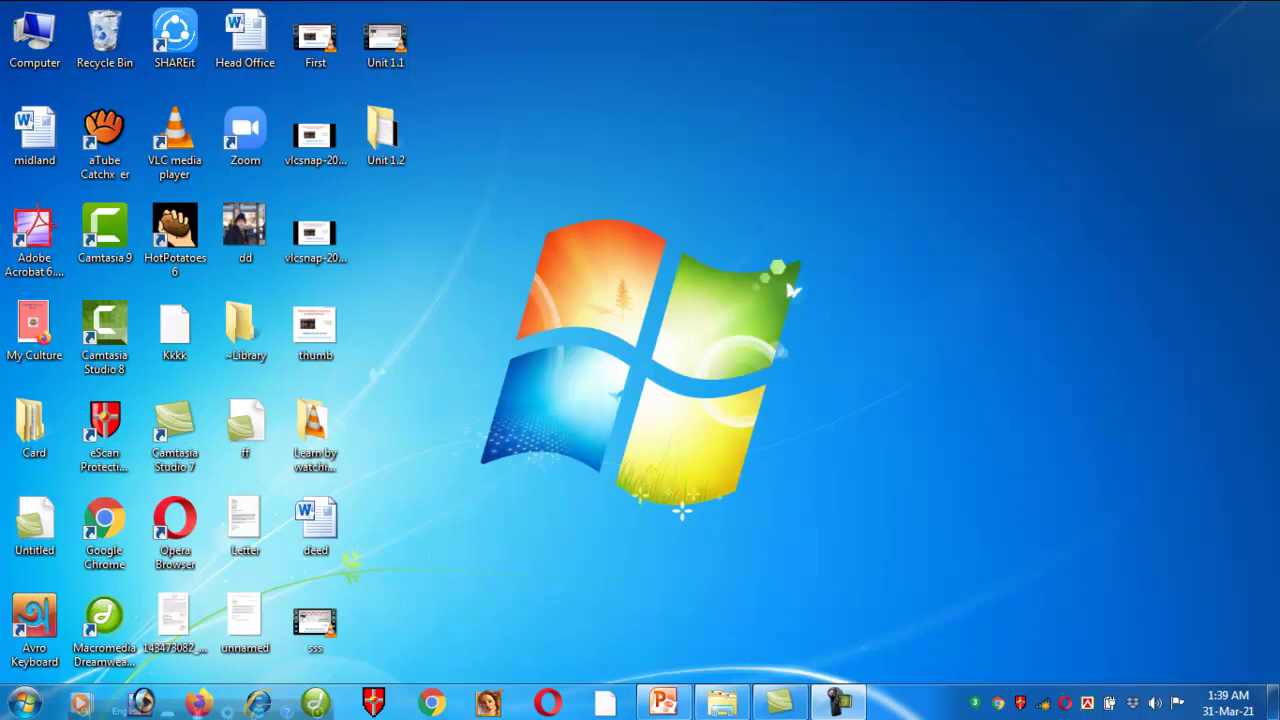
Launch Microsoft Word 2010 from the Start menu and dismiss the activation notice.
{"action": "left_click", "coordinate": [24, 703]}
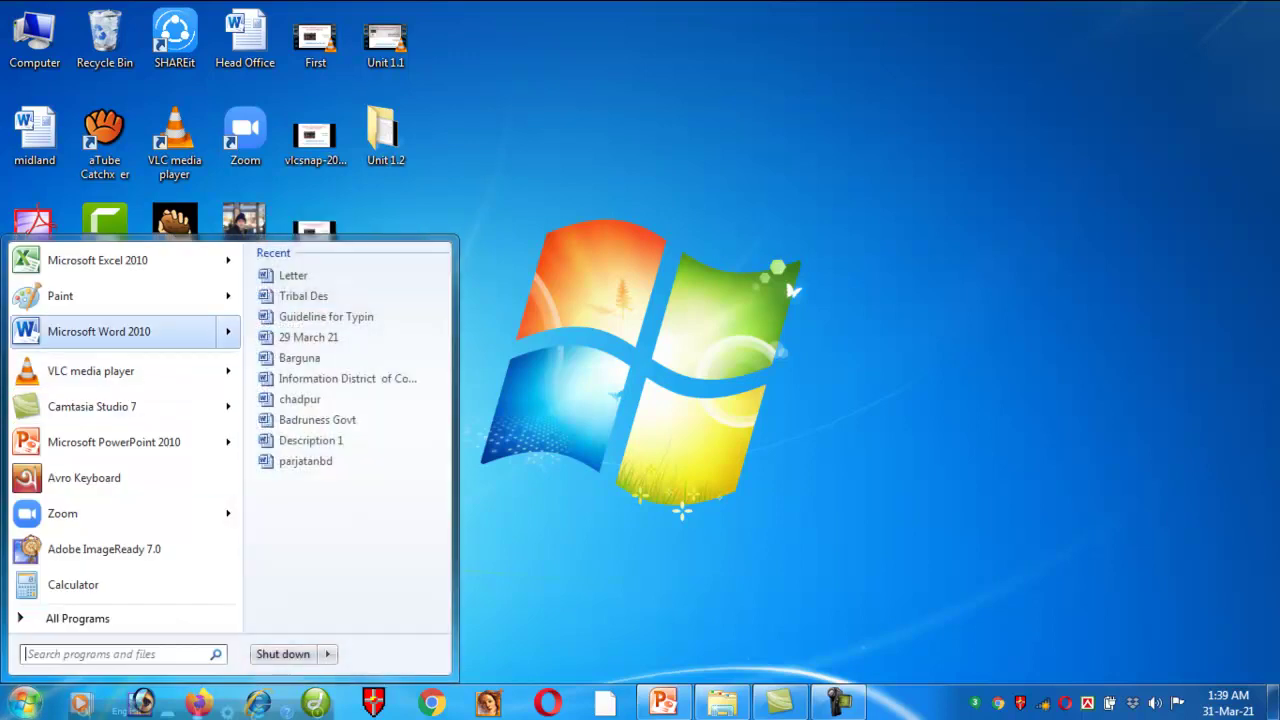
{"action": "left_click", "coordinate": [100, 331]}
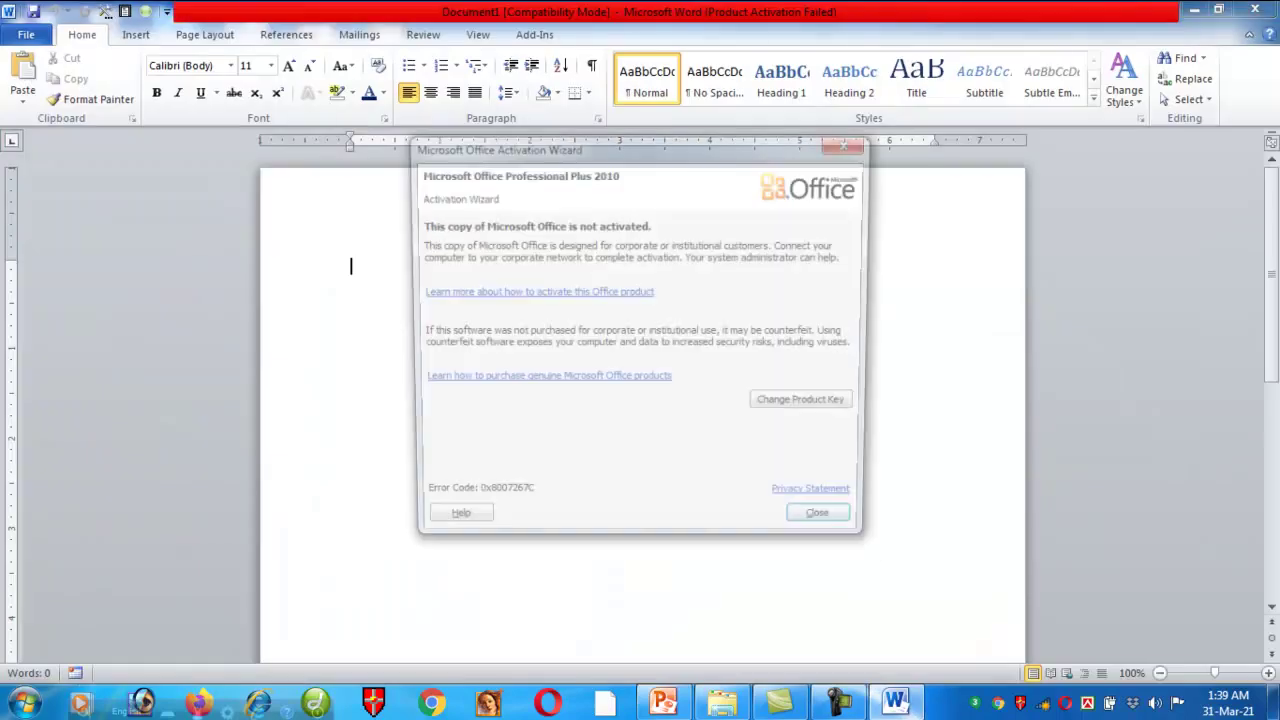
{"action": "left_click", "coordinate": [829, 528]}
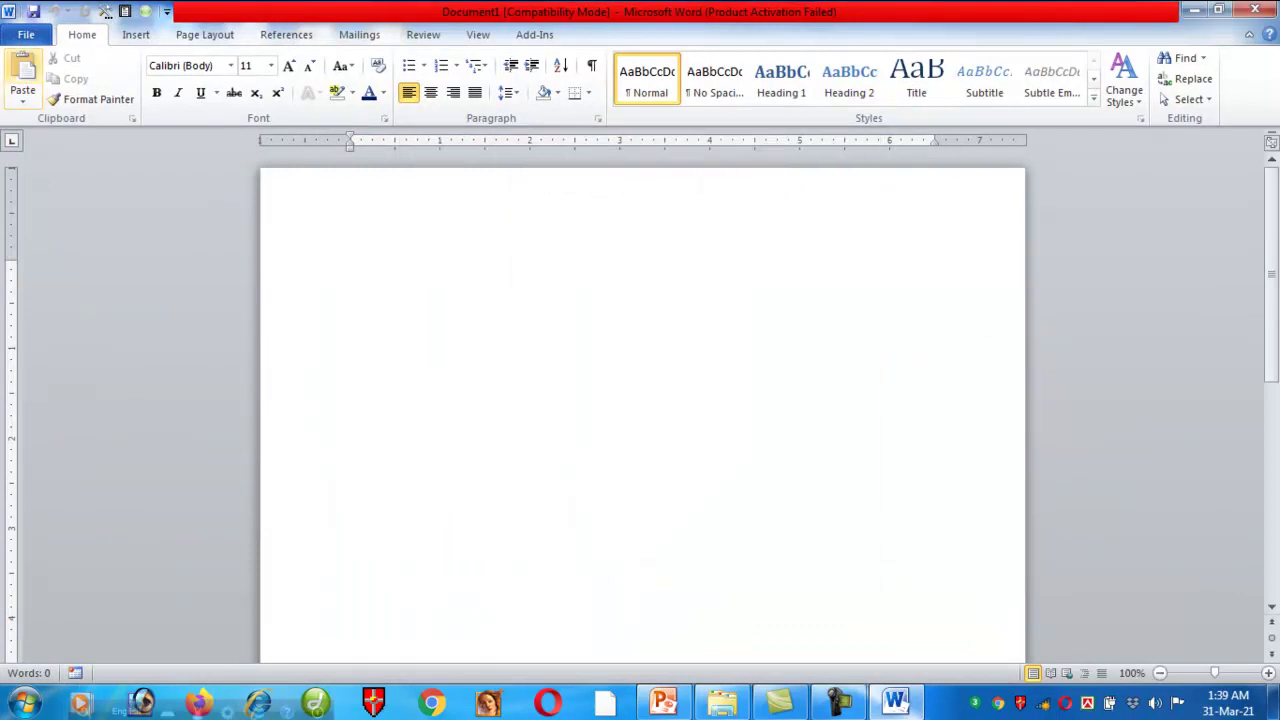
In the Open dialog, browse D: > Parjatanbd.com > Training for Abroad > Computer Basic and select Letter.
{"action": "left_click", "coordinate": [26, 34]}
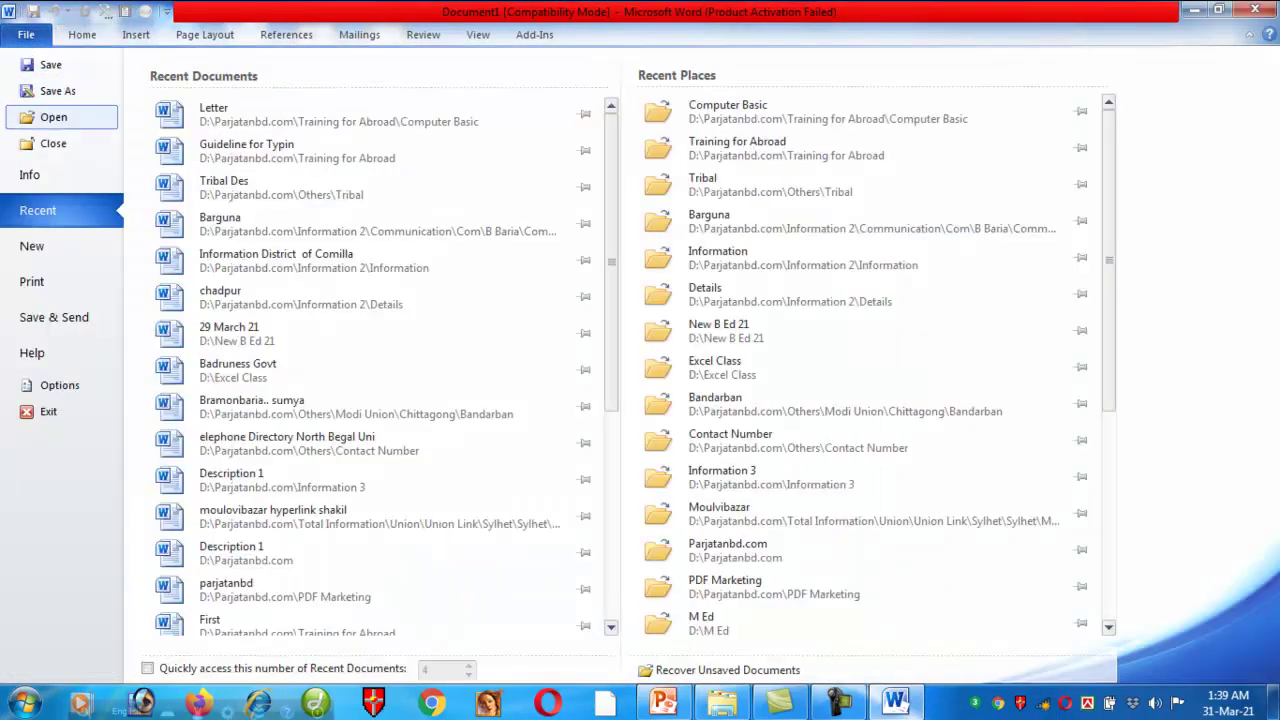
{"action": "left_click", "coordinate": [40, 114]}
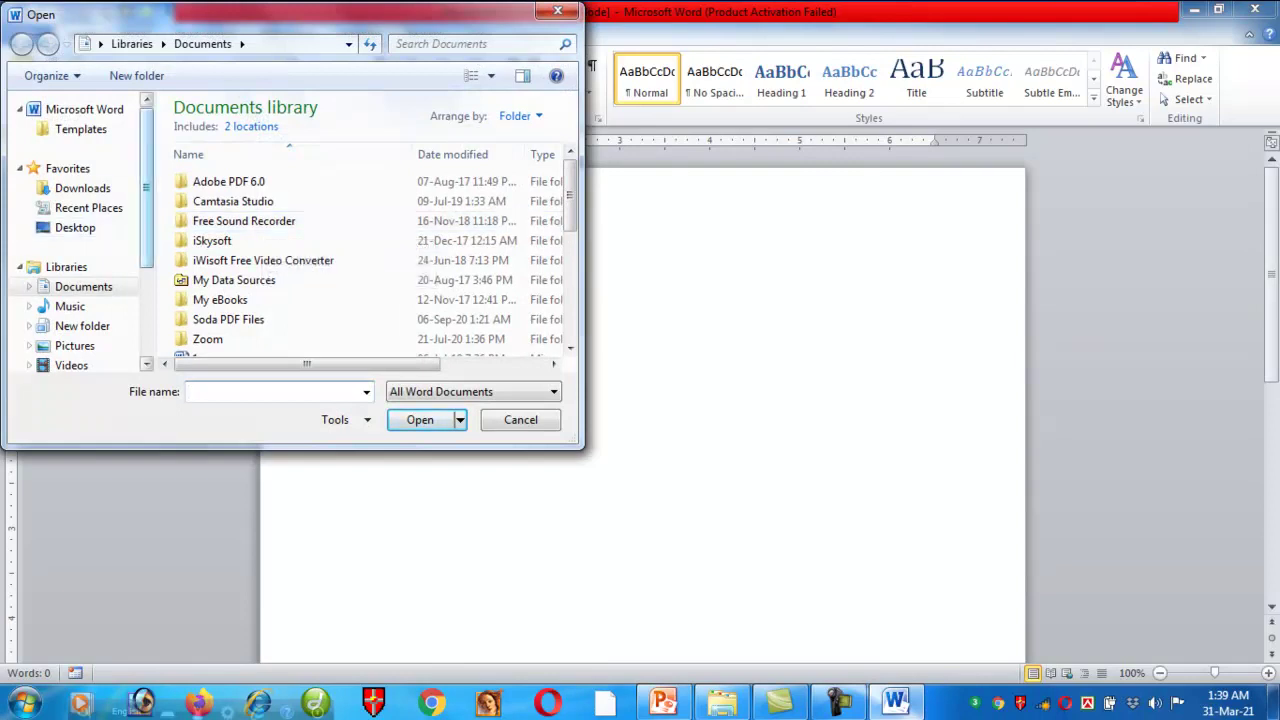
{"action": "scroll", "coordinate": [80, 230], "scroll_direction": "down", "scroll_amount": 3}
{"action": "left_click", "coordinate": [90, 298]}
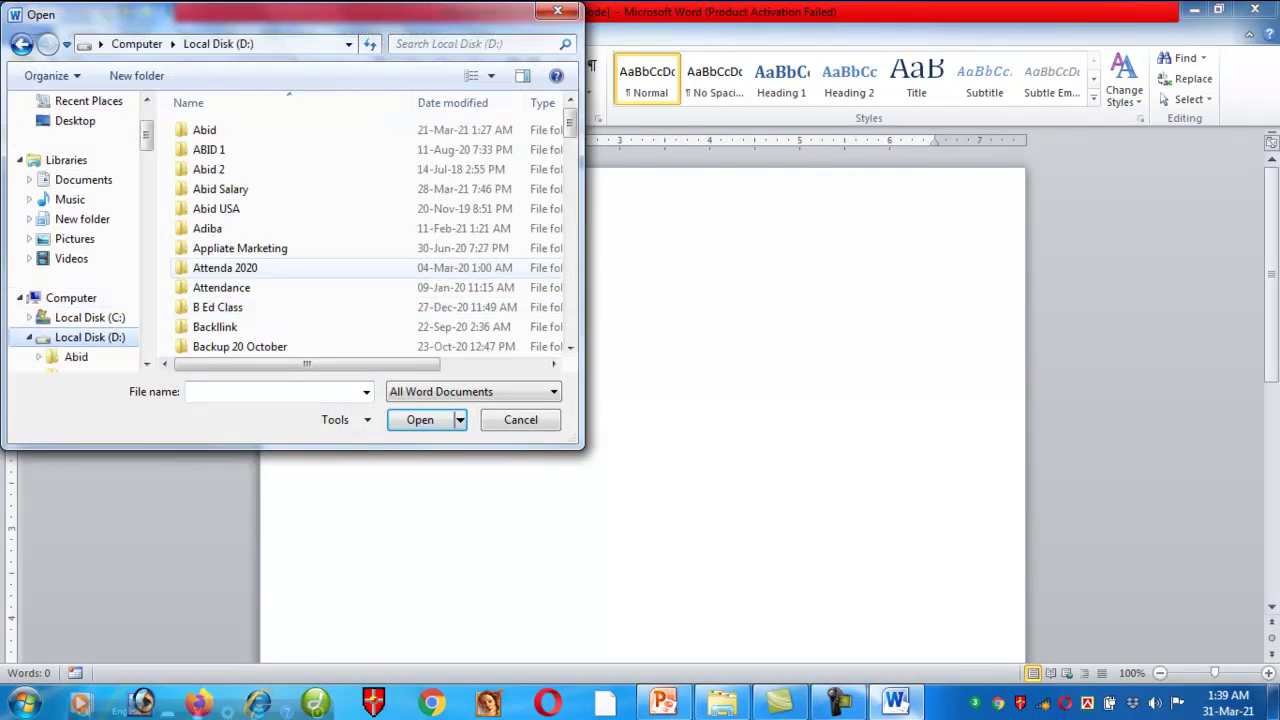
{"action": "scroll", "coordinate": [565, 118], "scroll_direction": "down", "scroll_amount": 1}
{"action": "left_click_drag", "start_coordinate": [569, 124], "coordinate": [569, 247]}
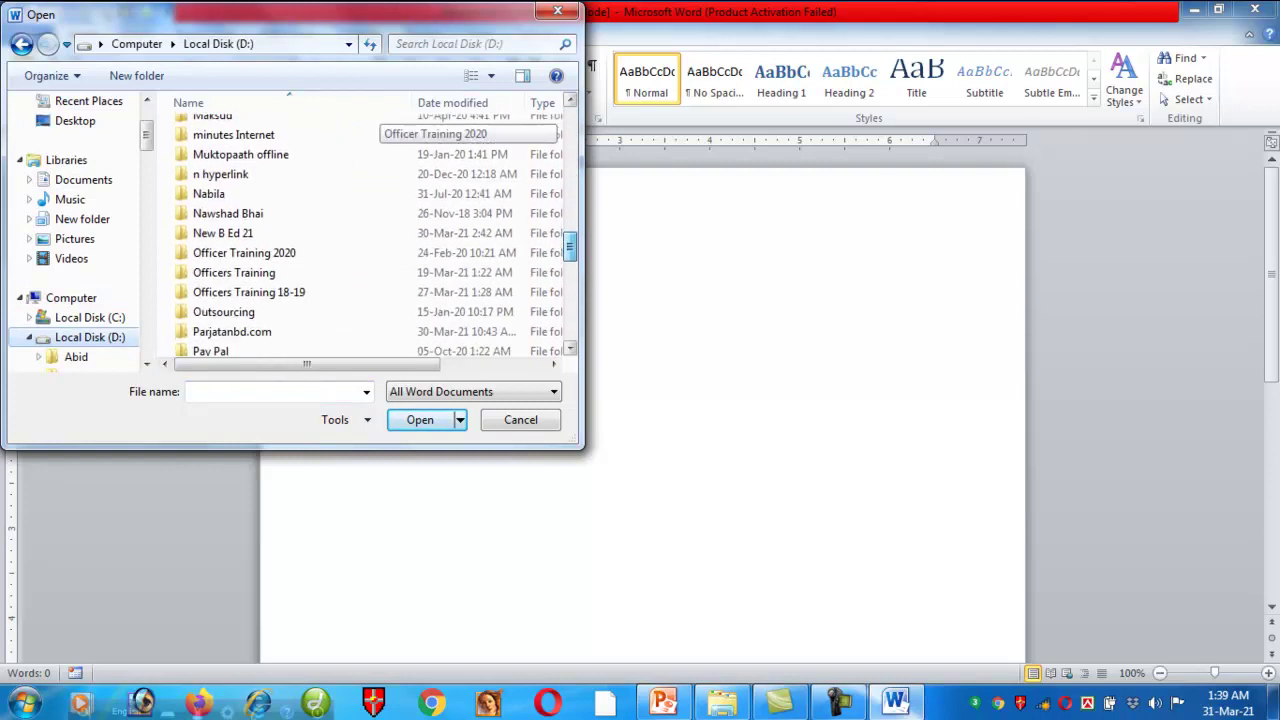
{"action": "double_click", "coordinate": [232, 331]}
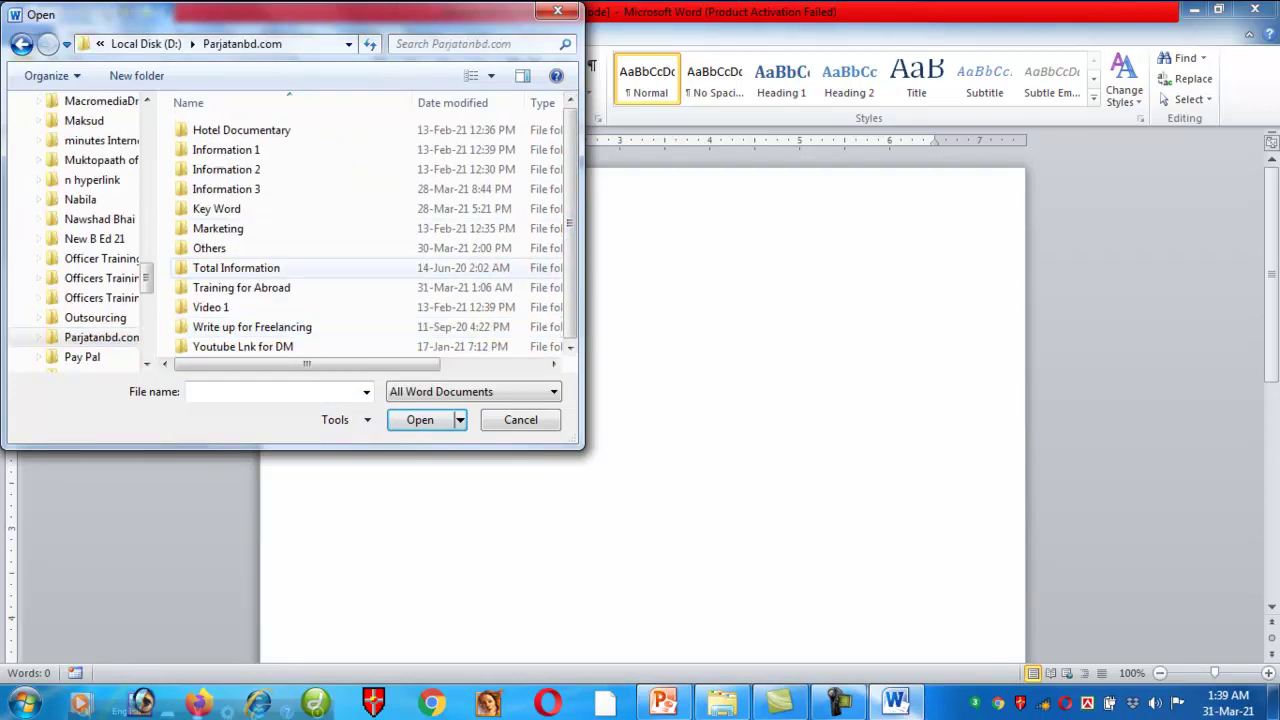
{"action": "double_click", "coordinate": [241, 287]}
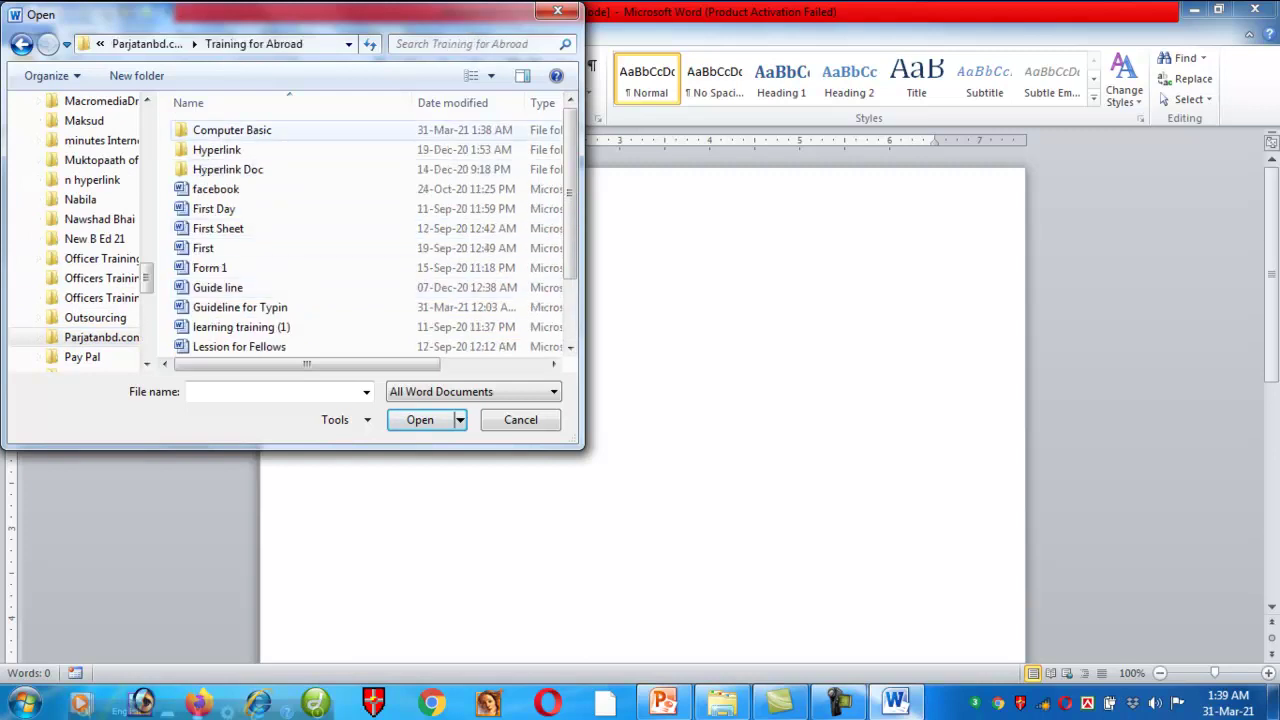
{"action": "double_click", "coordinate": [232, 130]}
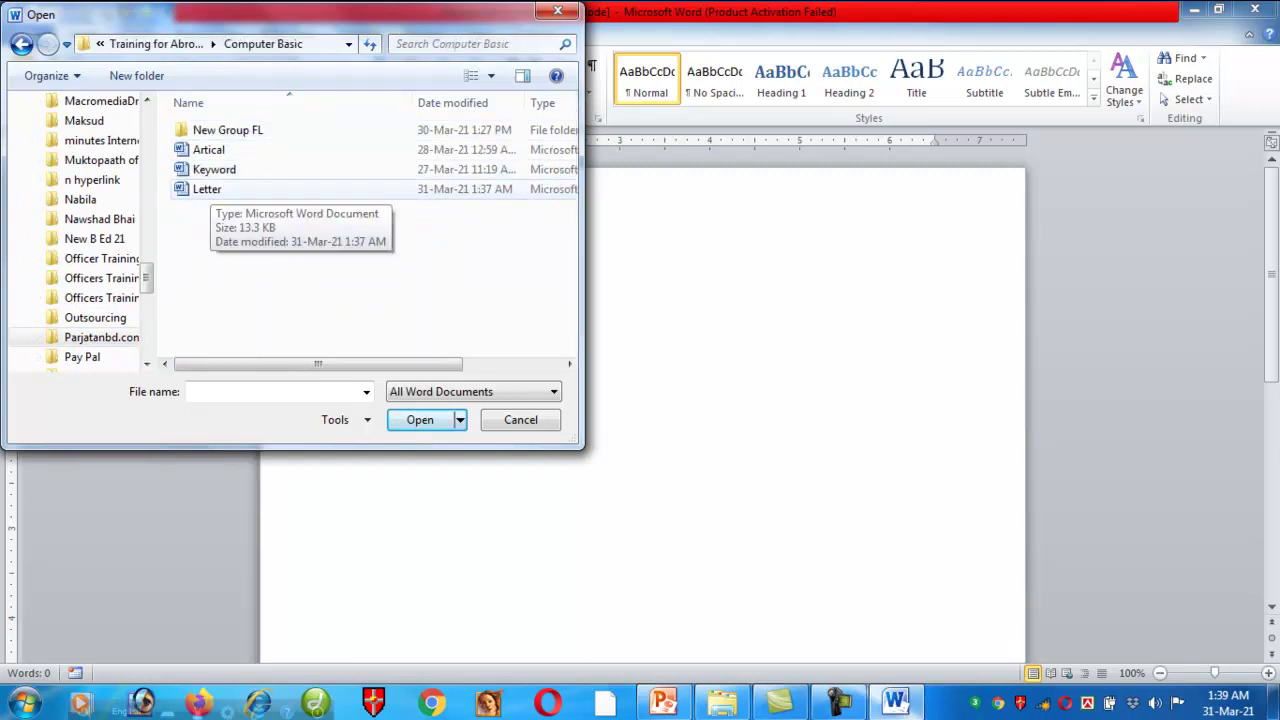
{"action": "left_click", "coordinate": [207, 189]}
Open the Letter document and add blank lines between the title and date and after the date.
{"action": "left_click", "coordinate": [420, 419]}
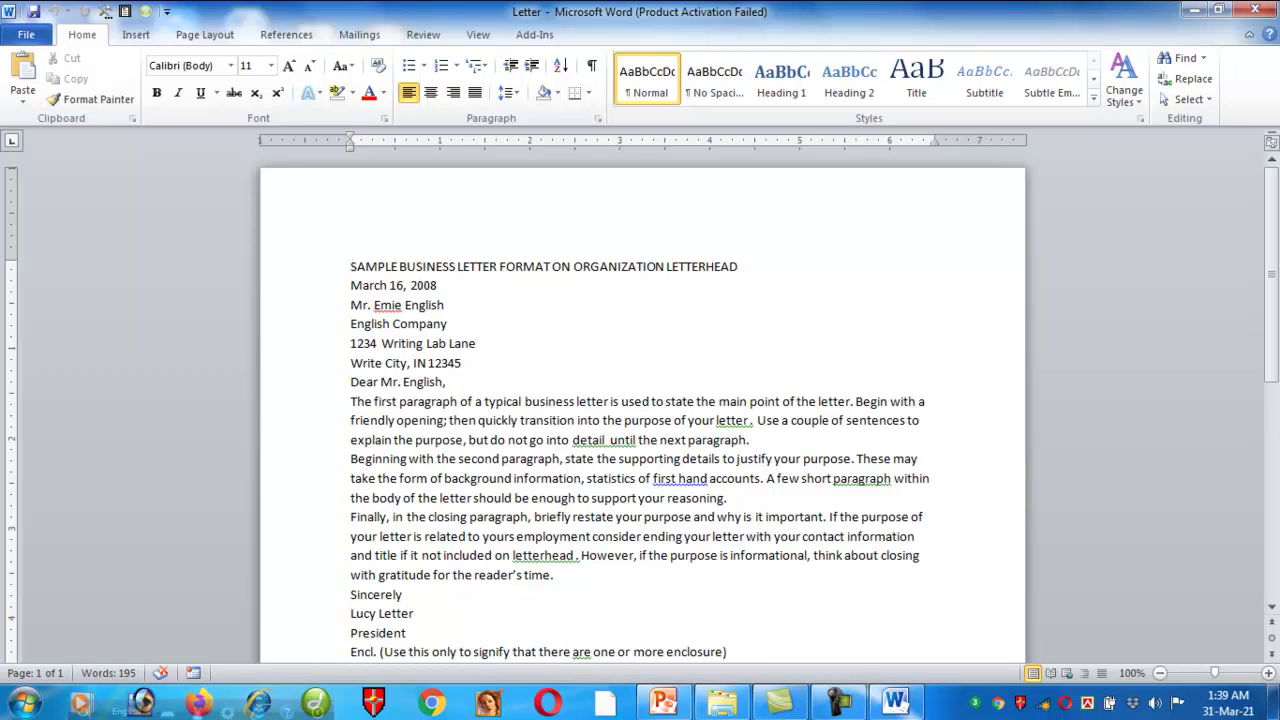
{"action": "left_click", "coordinate": [351, 285]}
{"action": "key", "text": "Return"}
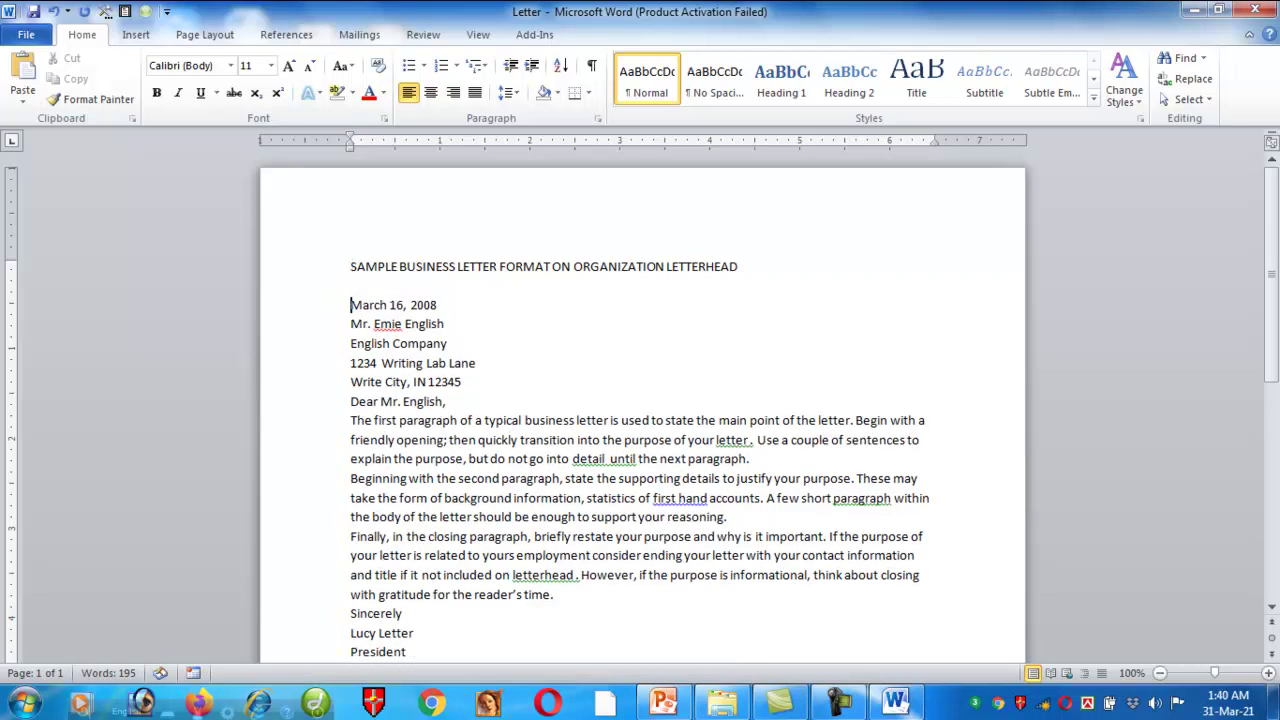
{"action": "key", "text": "Return"}
{"action": "key", "text": "Down"}
{"action": "key", "text": "Down"}
{"action": "key", "text": "Up"}
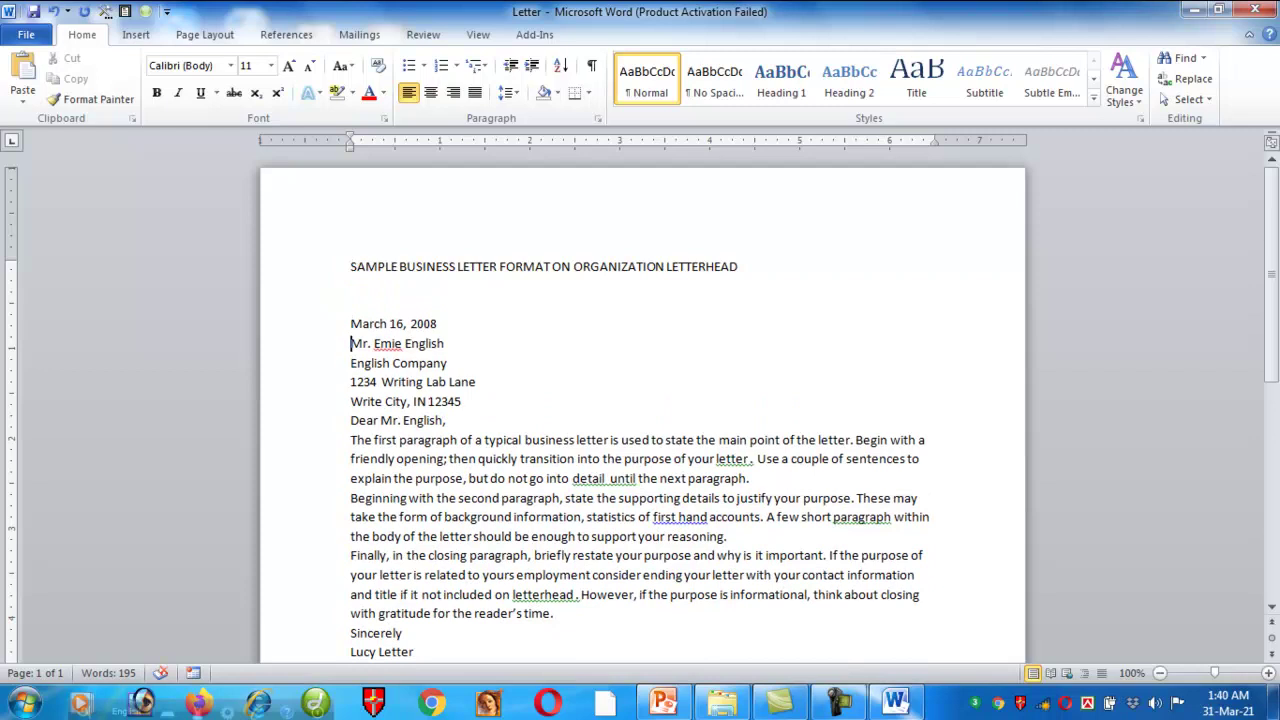
{"action": "key", "text": "Return"}
Add blank lines around the greeting and between the body paragraphs.
{"action": "key", "text": "Down"}
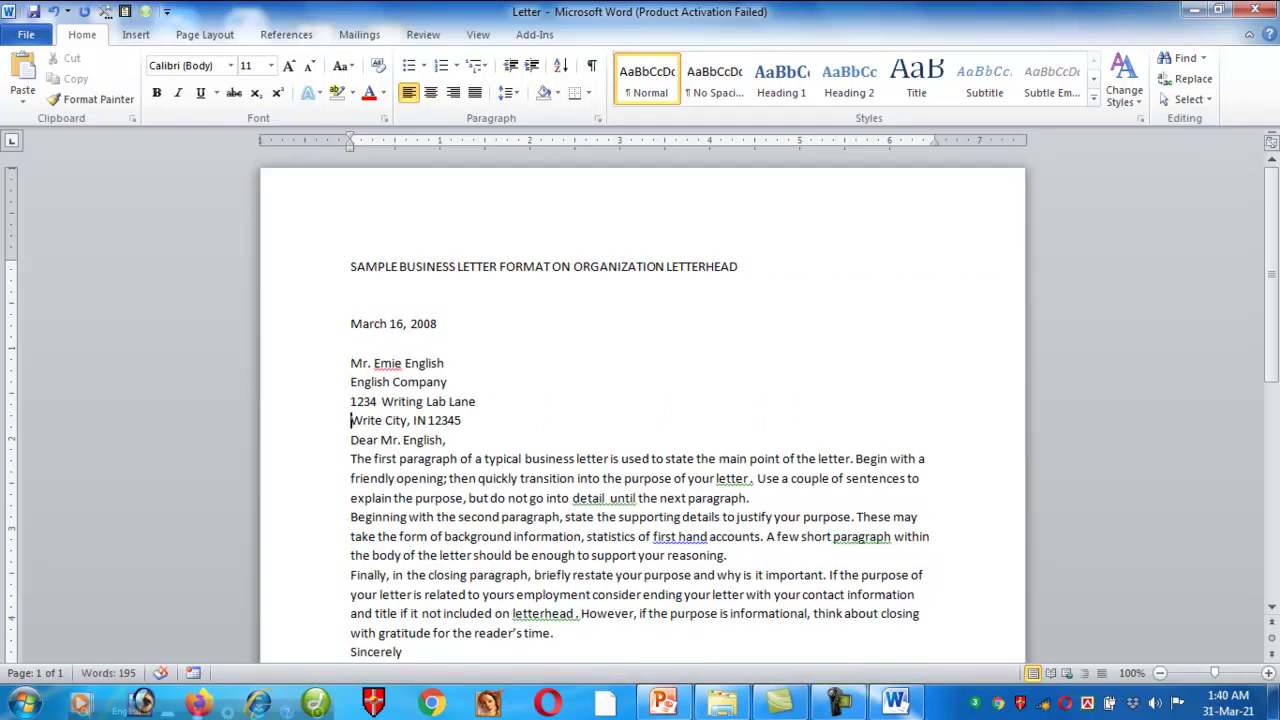
{"action": "key", "text": "Down"}
{"action": "key", "text": "Return"}
{"action": "key", "text": "Down"}
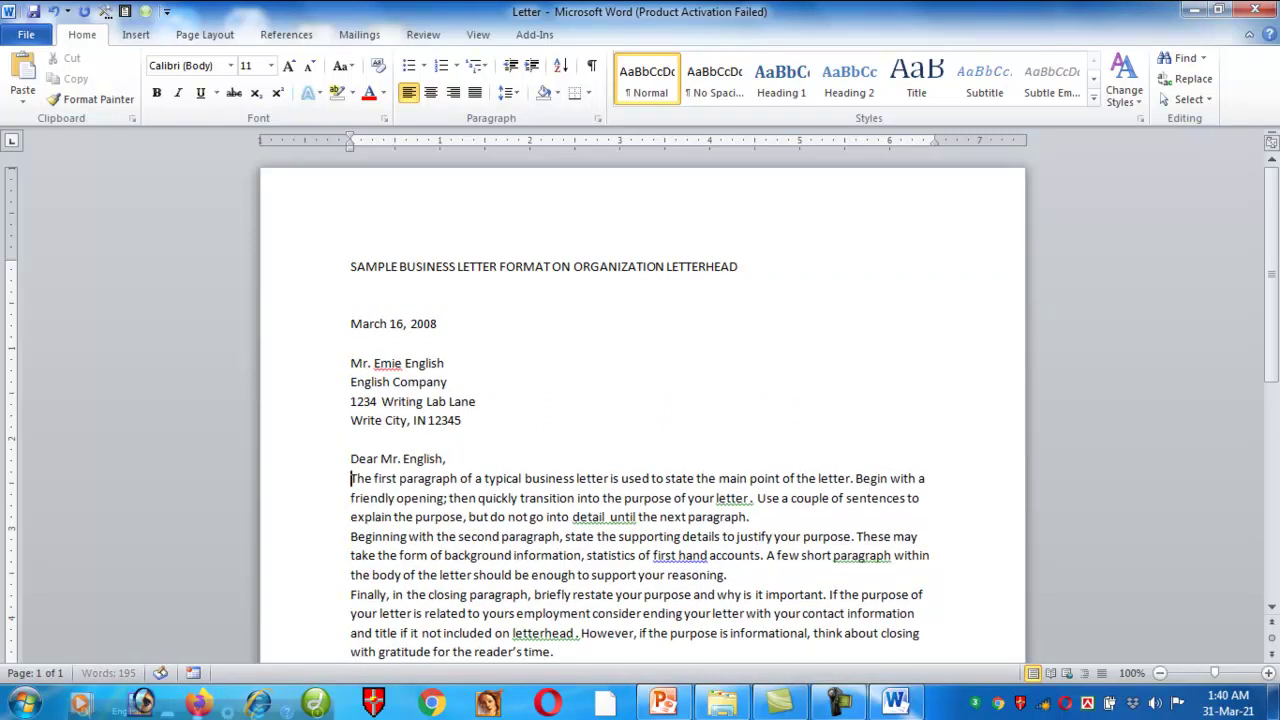
{"action": "key", "text": "Return"}
{"action": "key", "text": "Down"}
{"action": "key", "text": "Down"}
{"action": "key", "text": "Down"}
{"action": "key", "text": "Down"}
{"action": "key", "text": "Down"}
{"action": "key", "text": "Down"}
{"action": "key", "text": "Down"}
{"action": "key", "text": "Down"}
{"action": "key", "text": "Up"}
{"action": "key", "text": "Up"}
{"action": "key", "text": "Up"}
{"action": "key", "text": "Up"}
{"action": "key", "text": "Up"}
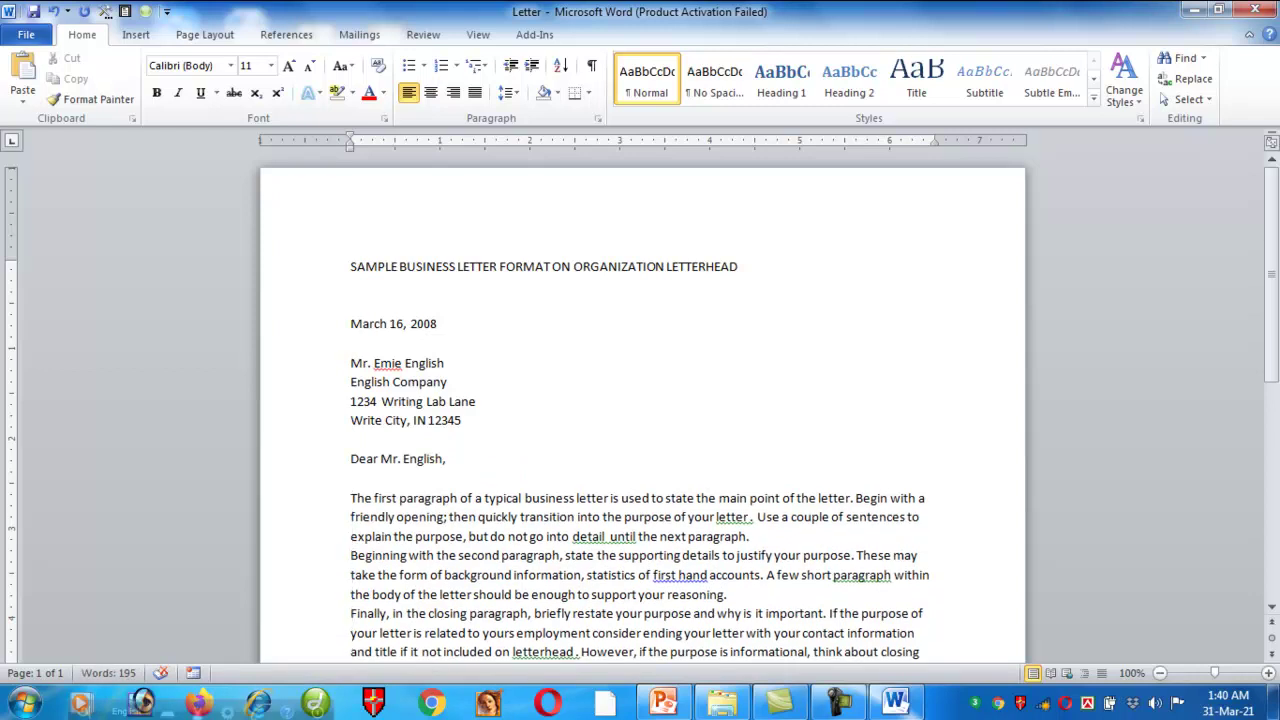
{"action": "key", "text": "Return"}
{"action": "key", "text": "Down"}
{"action": "key", "text": "Down"}
{"action": "key", "text": "Down"}
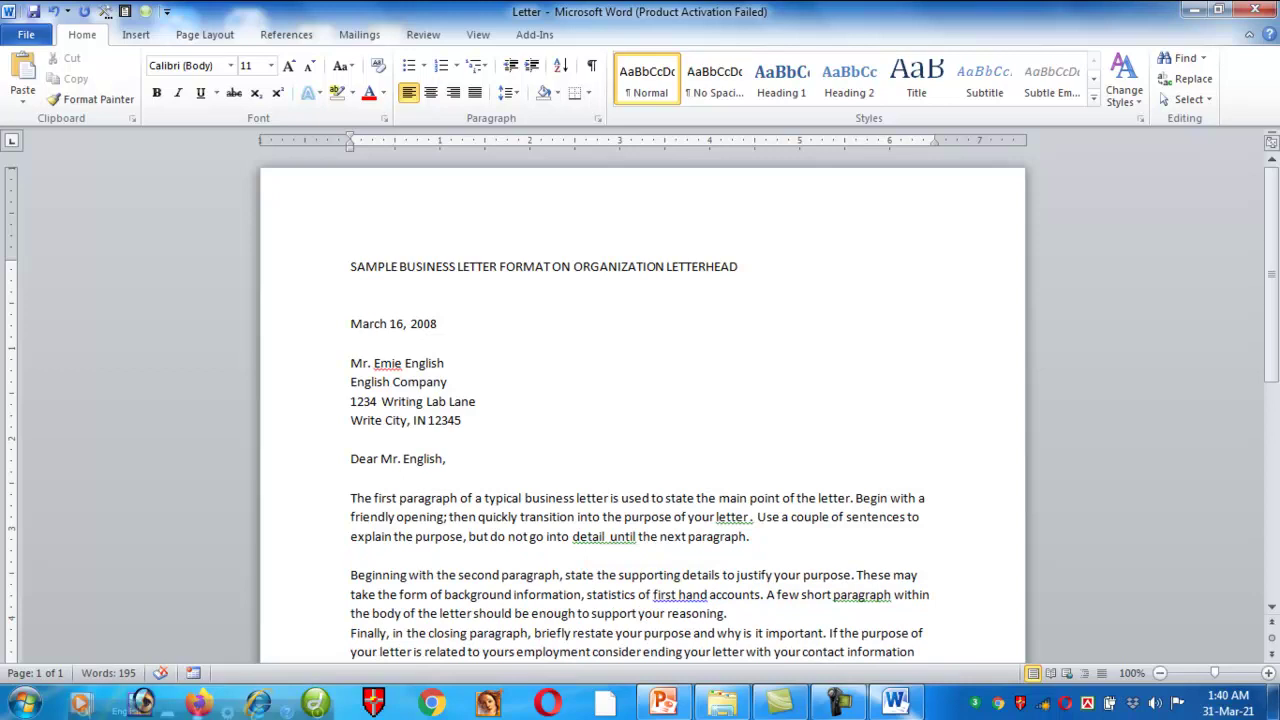
{"action": "key", "text": "Return"}
Add a blank line before Sincerely, signature space above the signer's name, and space before the enclosure line.
{"action": "key", "text": "Down"}
{"action": "key", "text": "Down"}
{"action": "key", "text": "Down"}
{"action": "key", "text": "Down"}
{"action": "key", "text": "Up"}
{"action": "key", "text": "Down"}
{"action": "key", "text": "Return"}
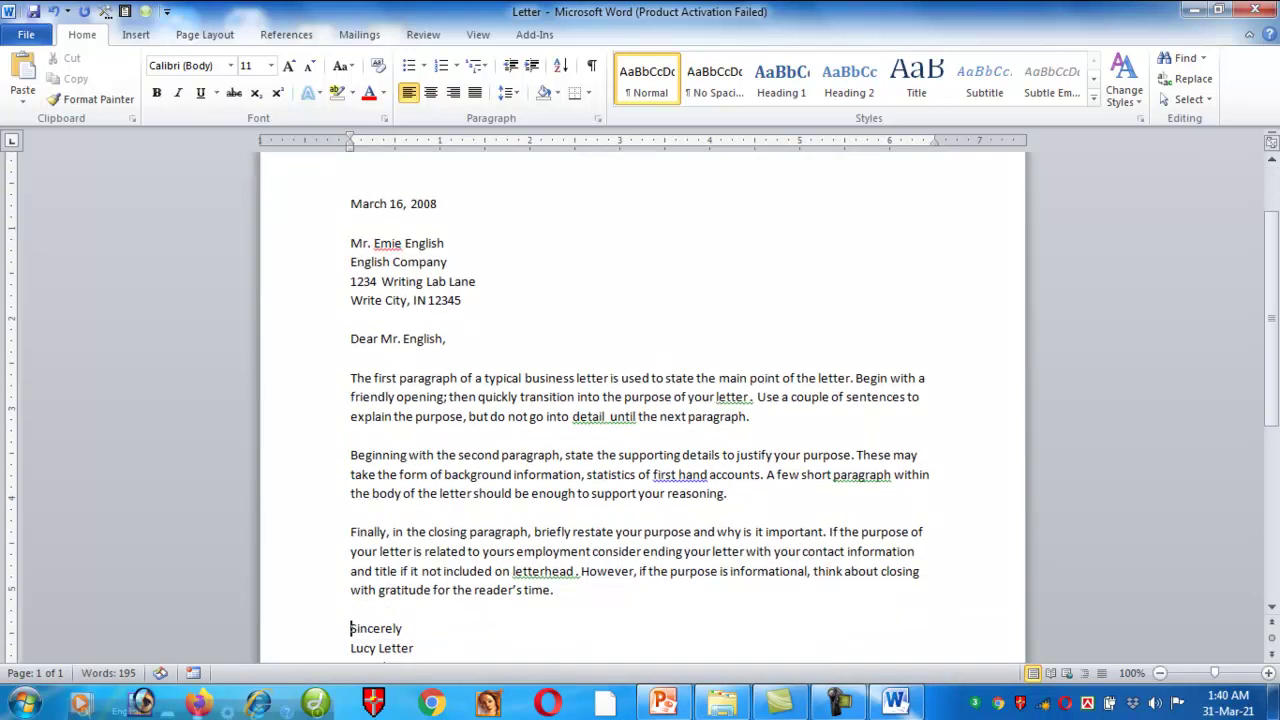
{"action": "key", "text": "Down"}
{"action": "key", "text": "Return"}
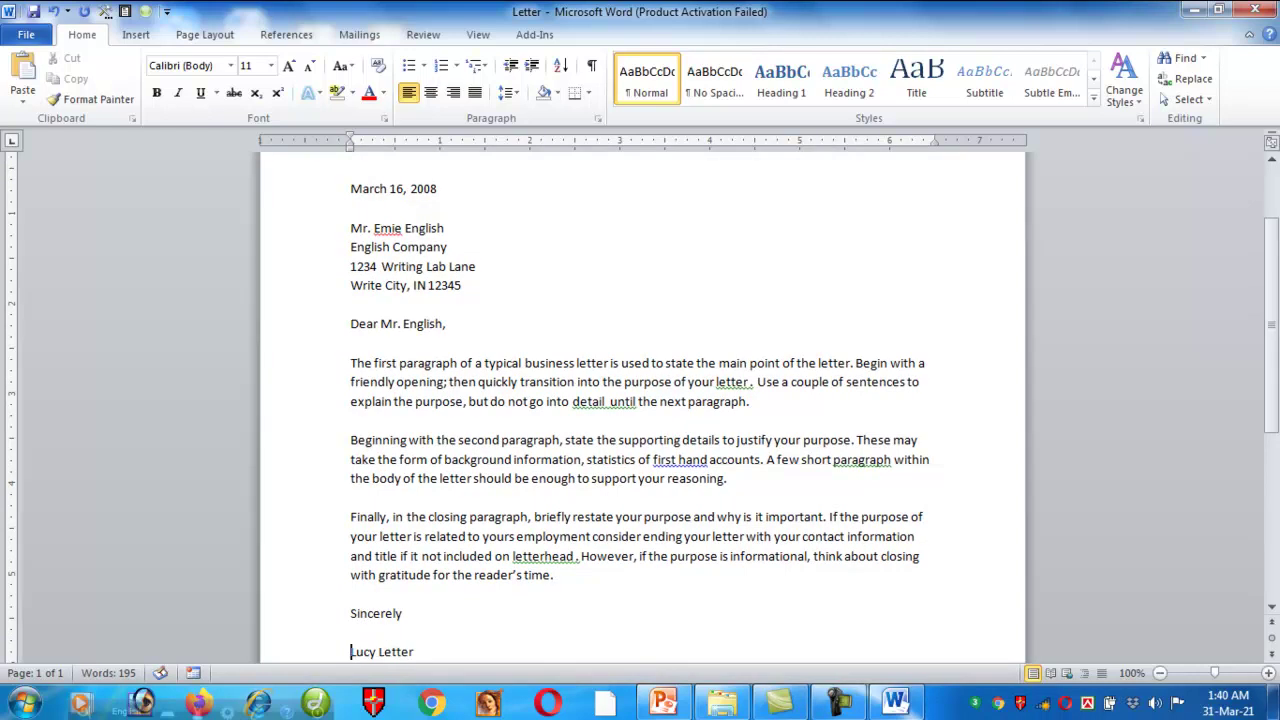
{"action": "key", "text": "Return"}
{"action": "key", "text": "Down"}
{"action": "key", "text": "Down"}
{"action": "key", "text": "Down"}
{"action": "key", "text": "Up"}
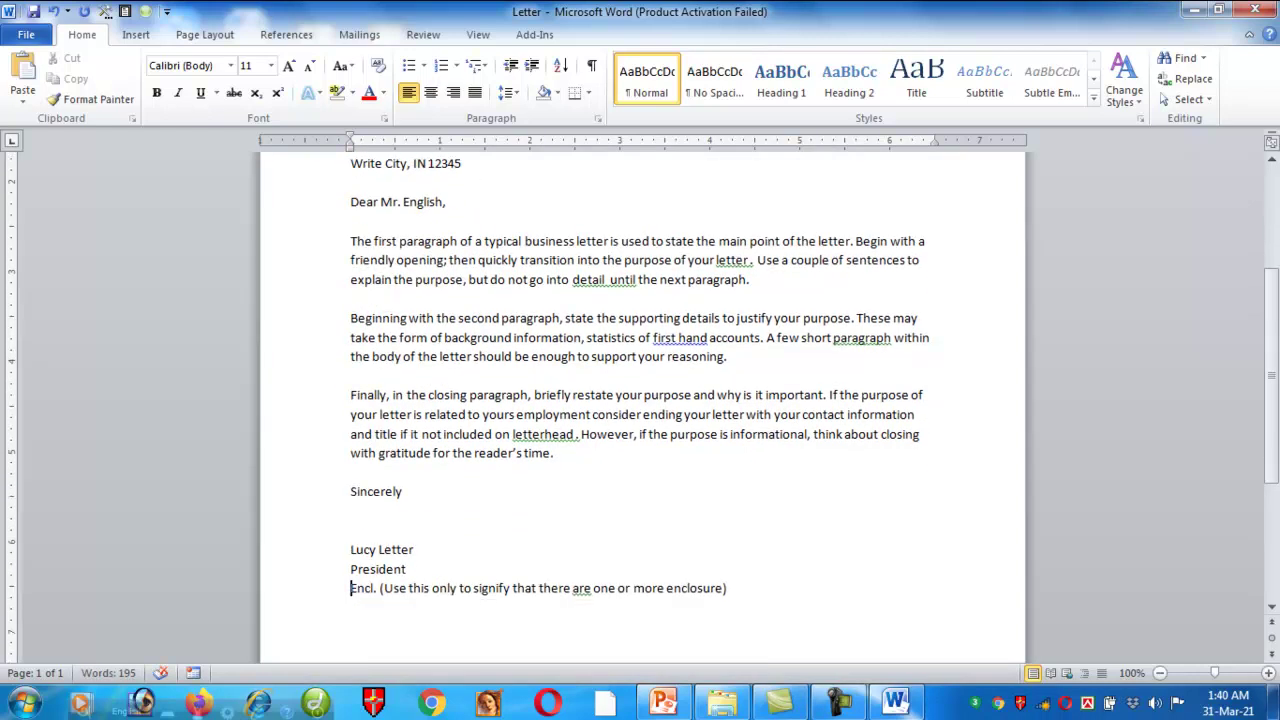
{"action": "key", "text": "Return"}
{"action": "key", "text": "Return"}
{"action": "key", "text": "Up"}
{"action": "key", "text": "Up"}
{"action": "key", "text": "Up"}
{"action": "key", "text": "Down"}
{"action": "key", "text": "Down"}
{"action": "key", "text": "Down"}
{"action": "key", "text": "Down"}
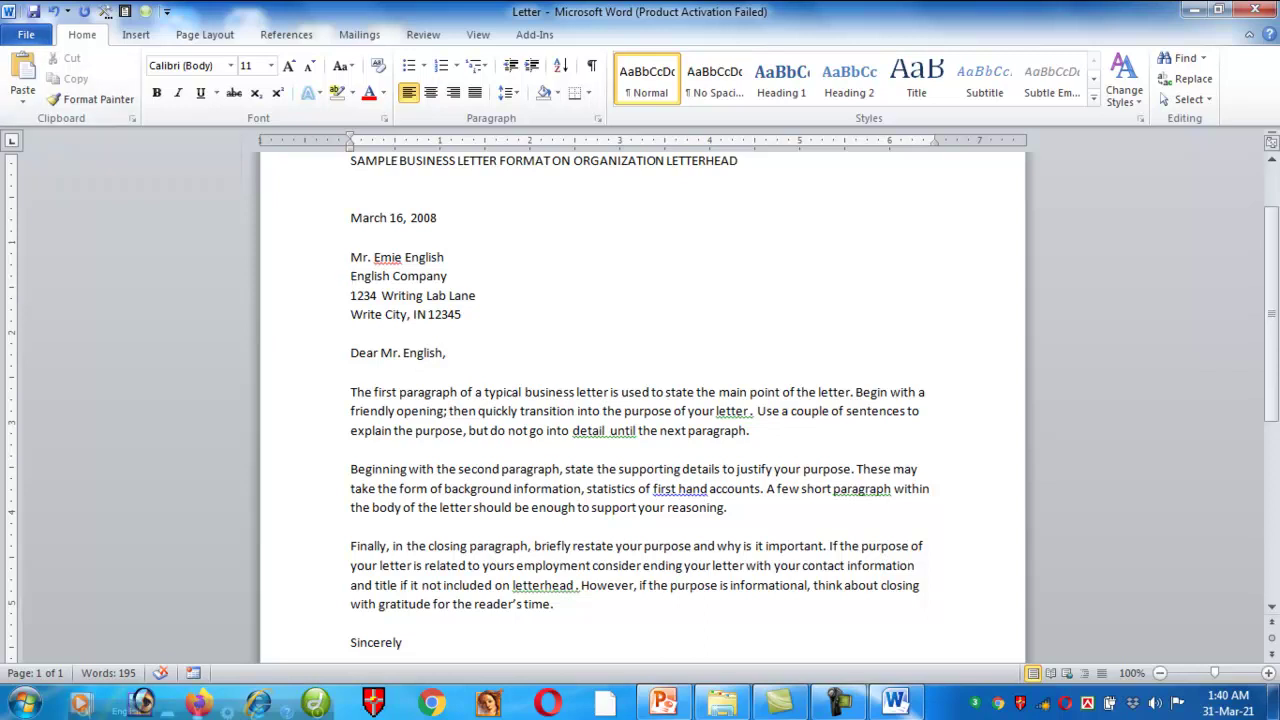
Scroll through the letter, then open Page Setup via Page Layout > Margins > Custom Margins.
{"action": "scroll", "coordinate": [640, 400], "scroll_direction": "up", "scroll_amount": 2}
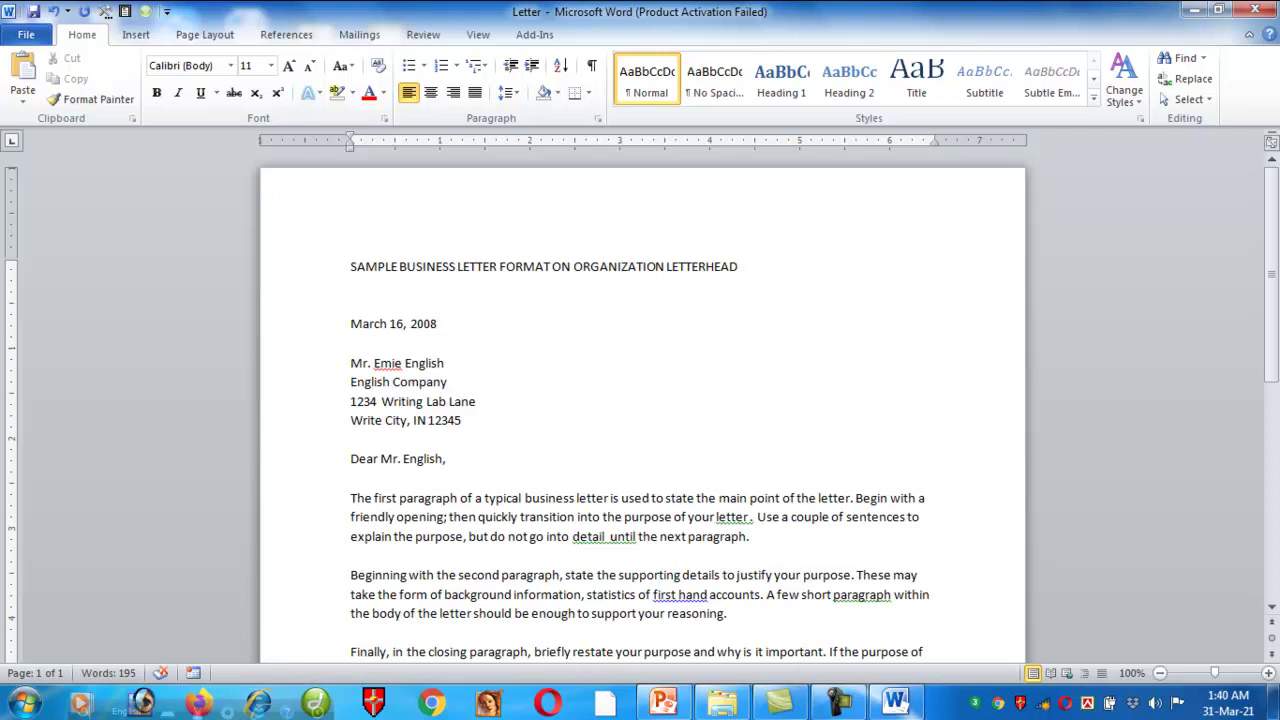
{"action": "scroll", "coordinate": [640, 400], "scroll_direction": "down", "scroll_amount": 10}
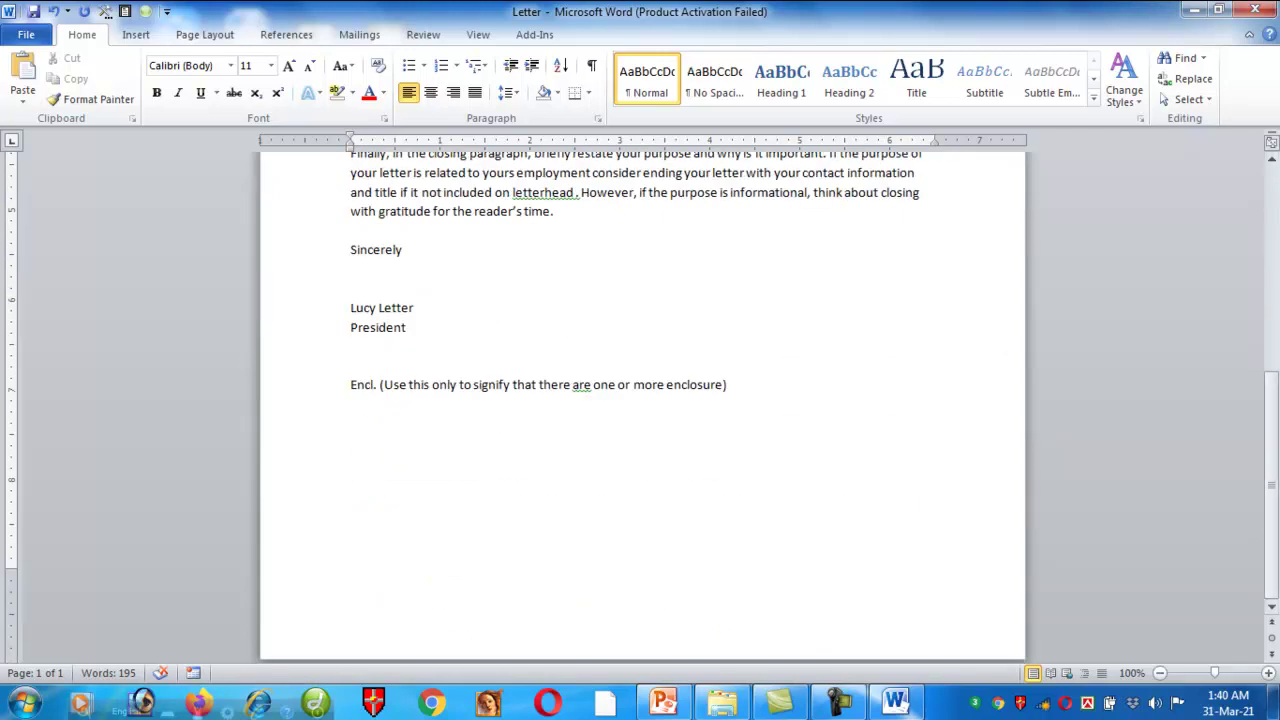
{"action": "left_click_drag", "start_coordinate": [1271, 485], "coordinate": [1271, 274]}
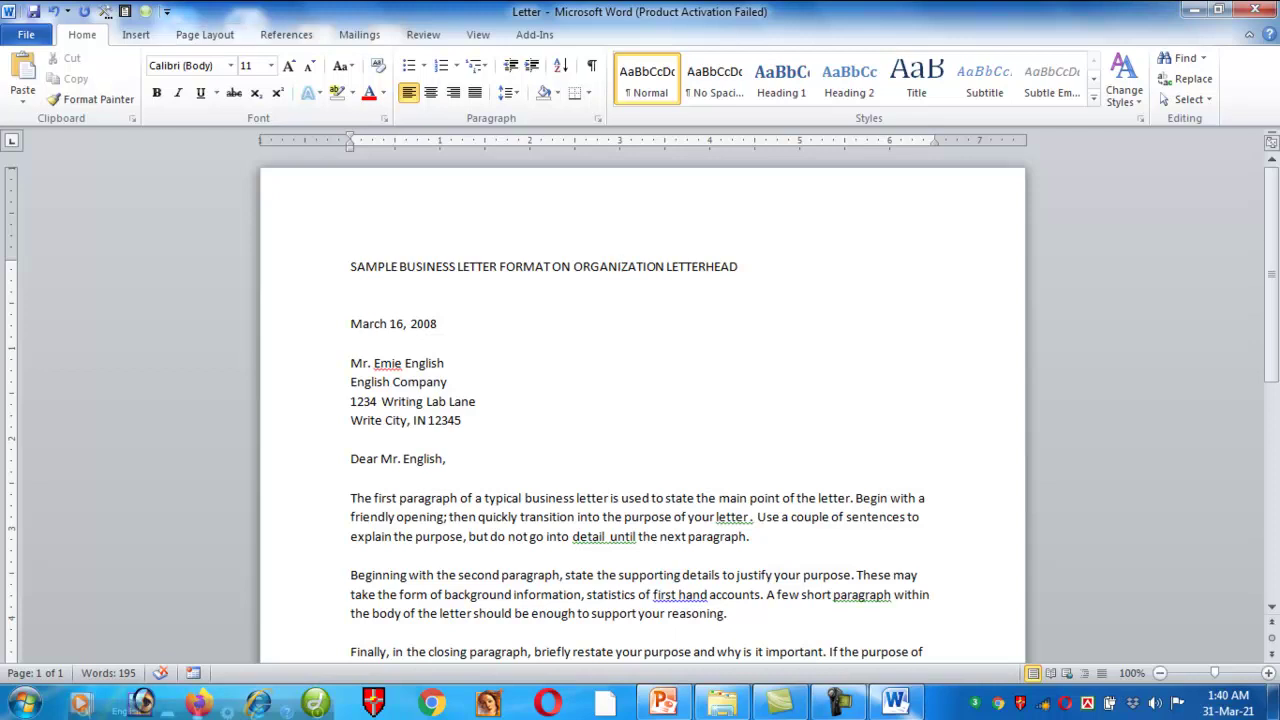
{"action": "left_click", "coordinate": [204, 34]}
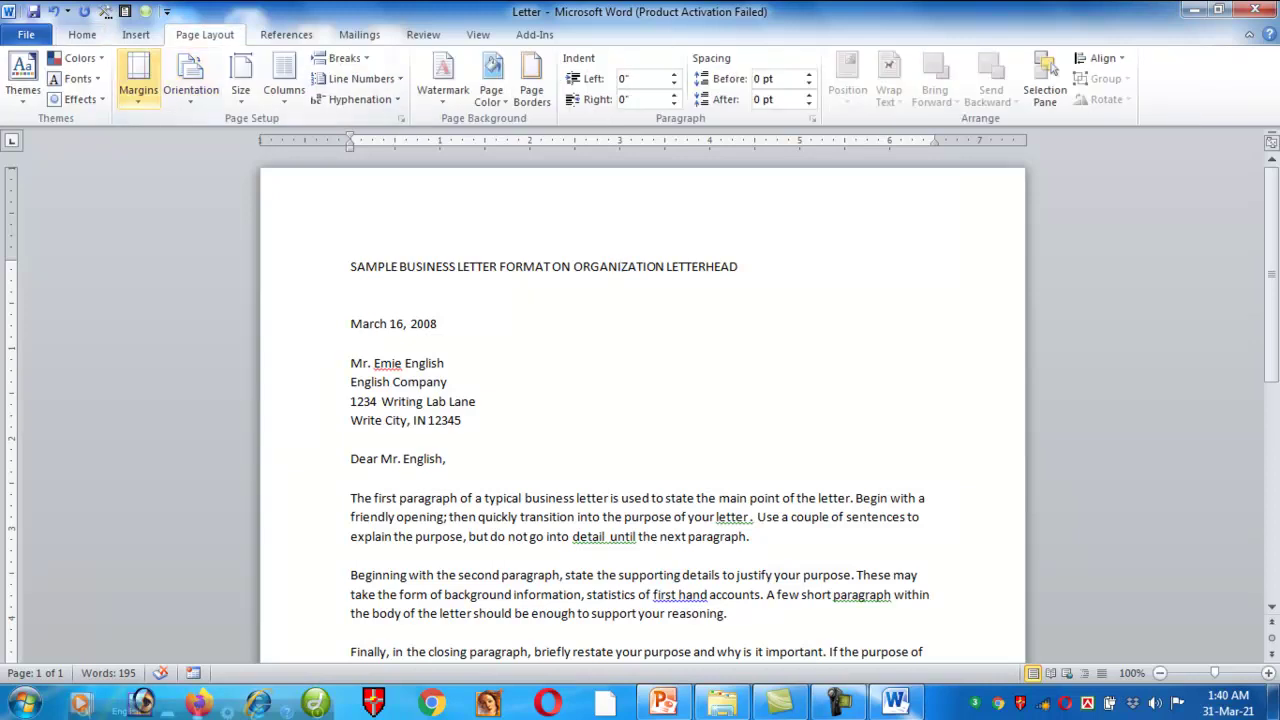
{"action": "left_click", "coordinate": [138, 75]}
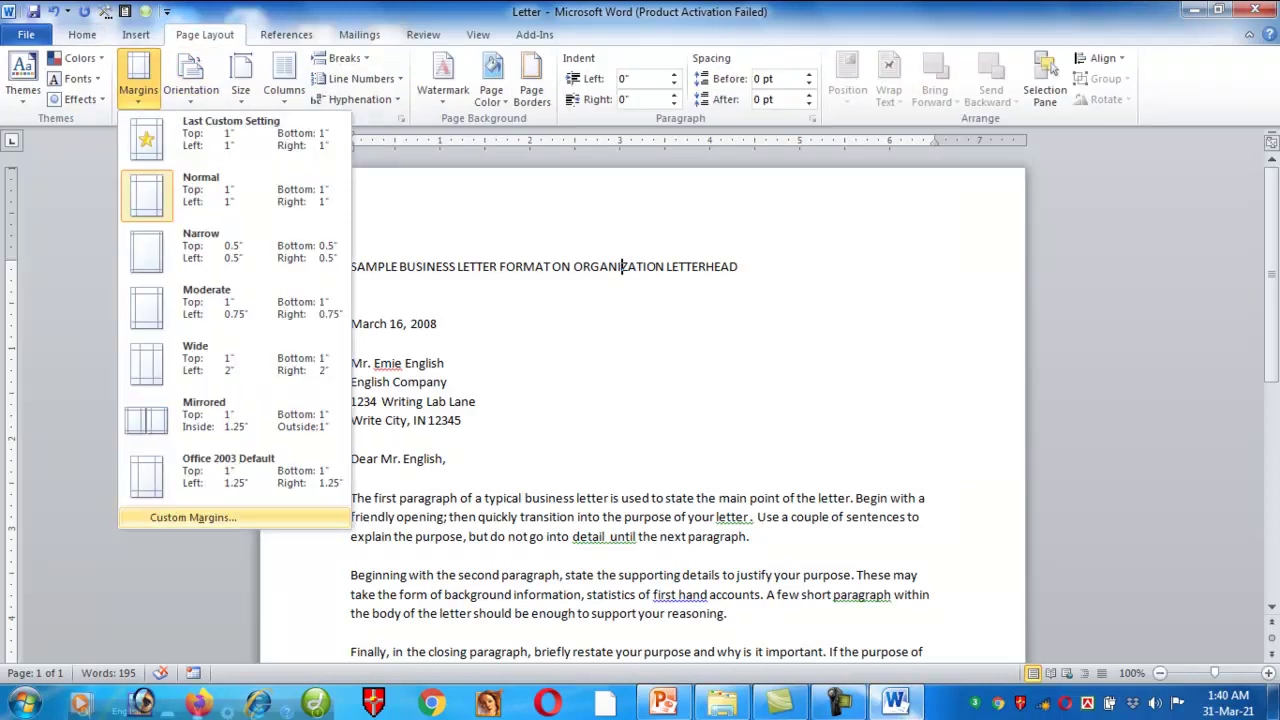
{"action": "left_click", "coordinate": [193, 517]}
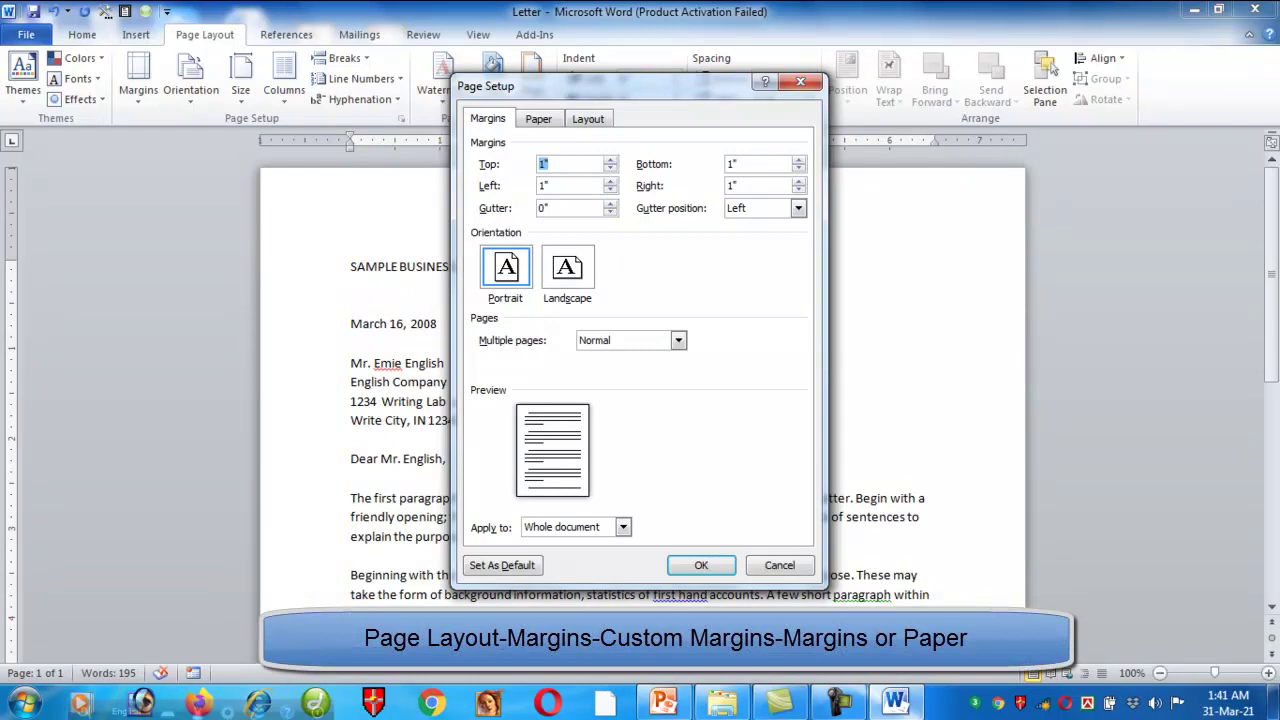
{"action": "left_click", "coordinate": [538, 118]}
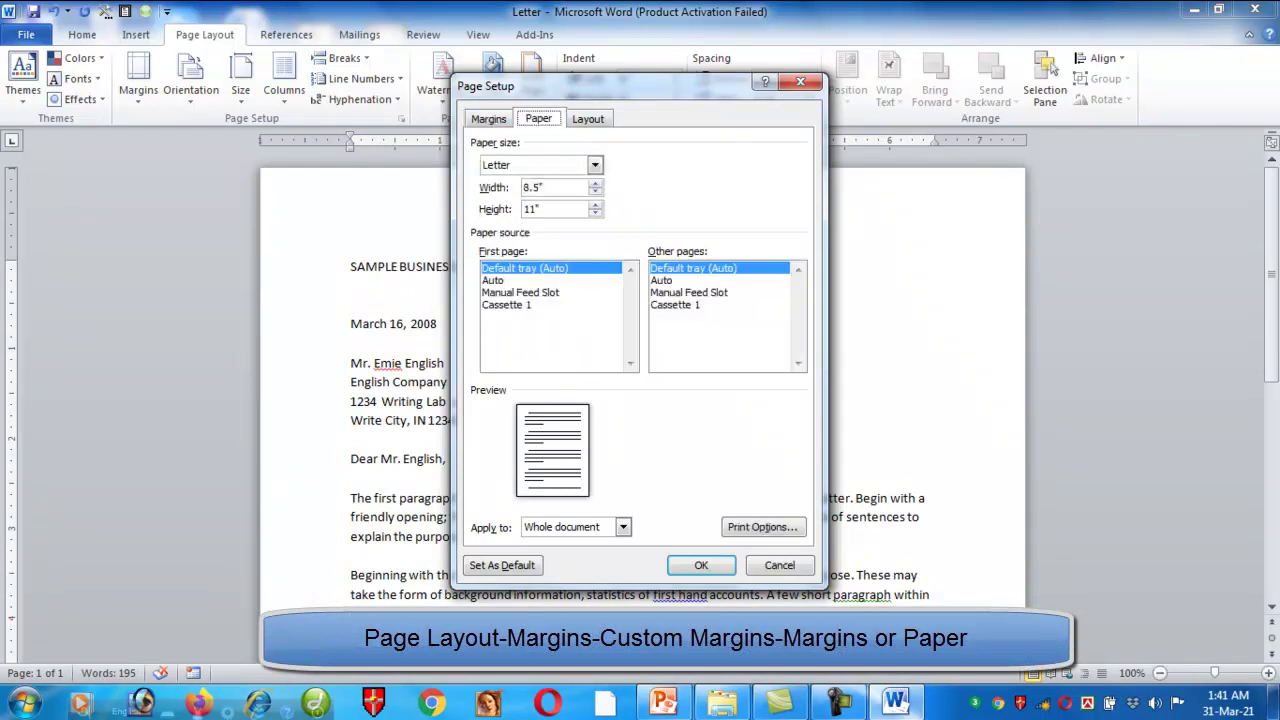
{"action": "left_click", "coordinate": [588, 118]}
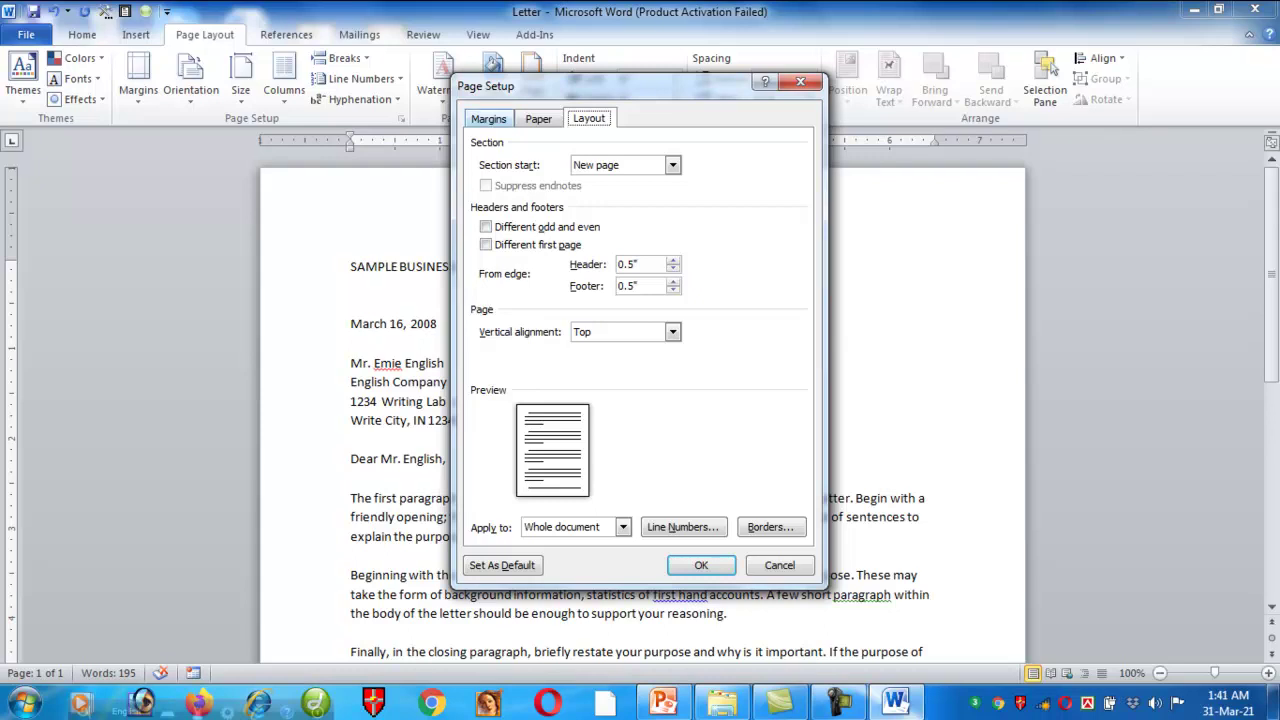
{"action": "left_click", "coordinate": [488, 118]}
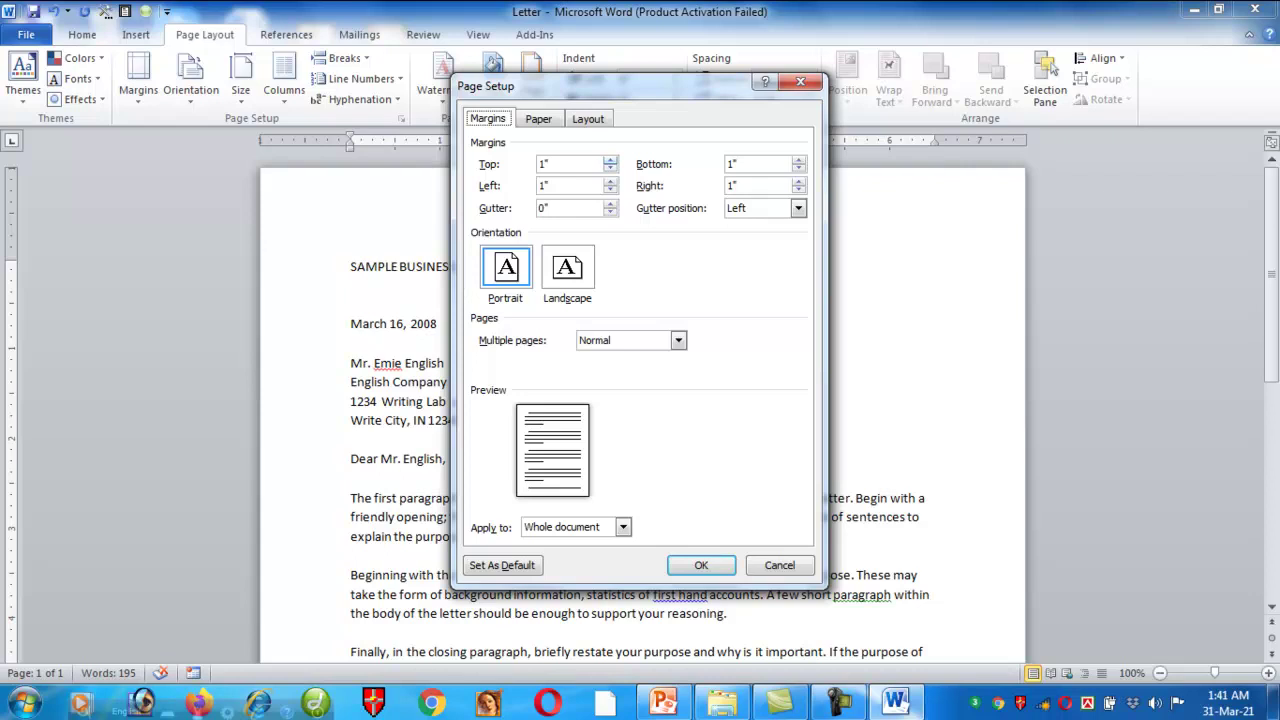
Try top margin values of 1.2" and 0.8", and return the bottom margin from 0.9" to 1".
{"action": "left_click", "coordinate": [610, 159]}
{"action": "left_click", "coordinate": [610, 159]}
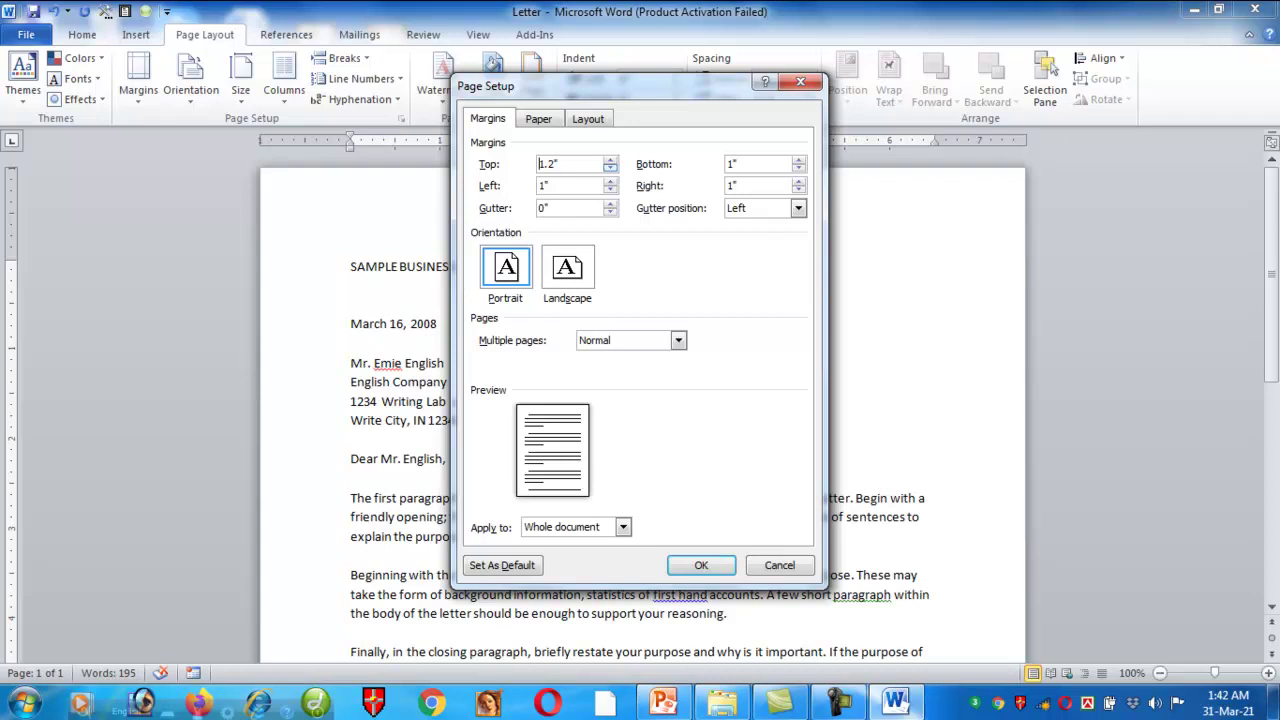
{"action": "left_click", "coordinate": [610, 169]}
{"action": "left_click", "coordinate": [610, 169]}
{"action": "left_click", "coordinate": [610, 169]}
{"action": "left_click", "coordinate": [610, 169]}
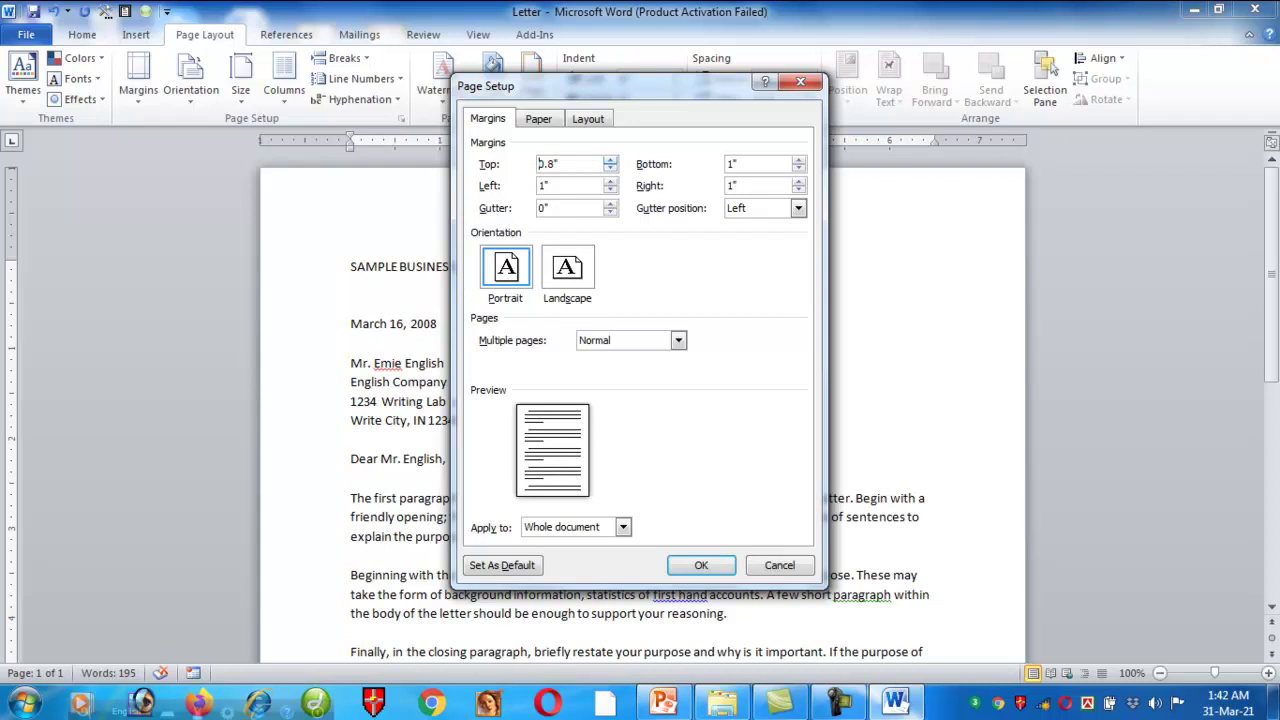
{"action": "scroll", "coordinate": [540, 164], "scroll_direction": "up", "scroll_amount": 1}
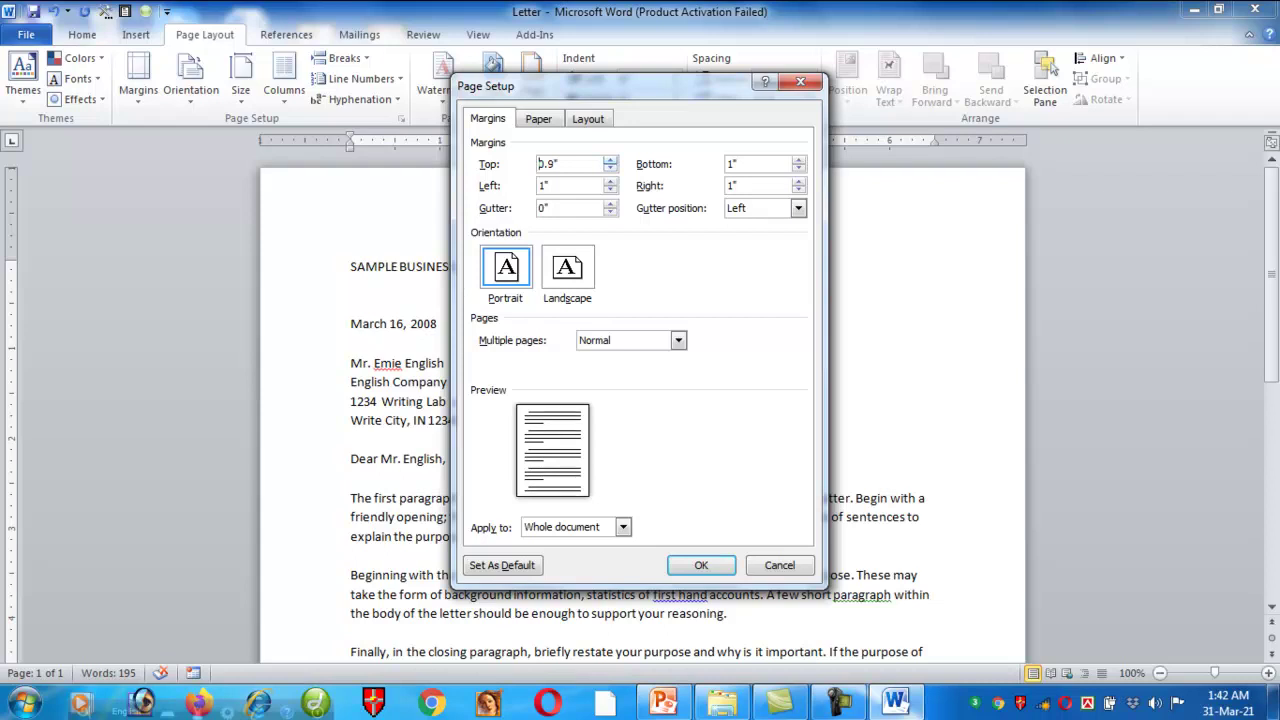
{"action": "scroll", "coordinate": [545, 164], "scroll_direction": "up", "scroll_amount": 1}
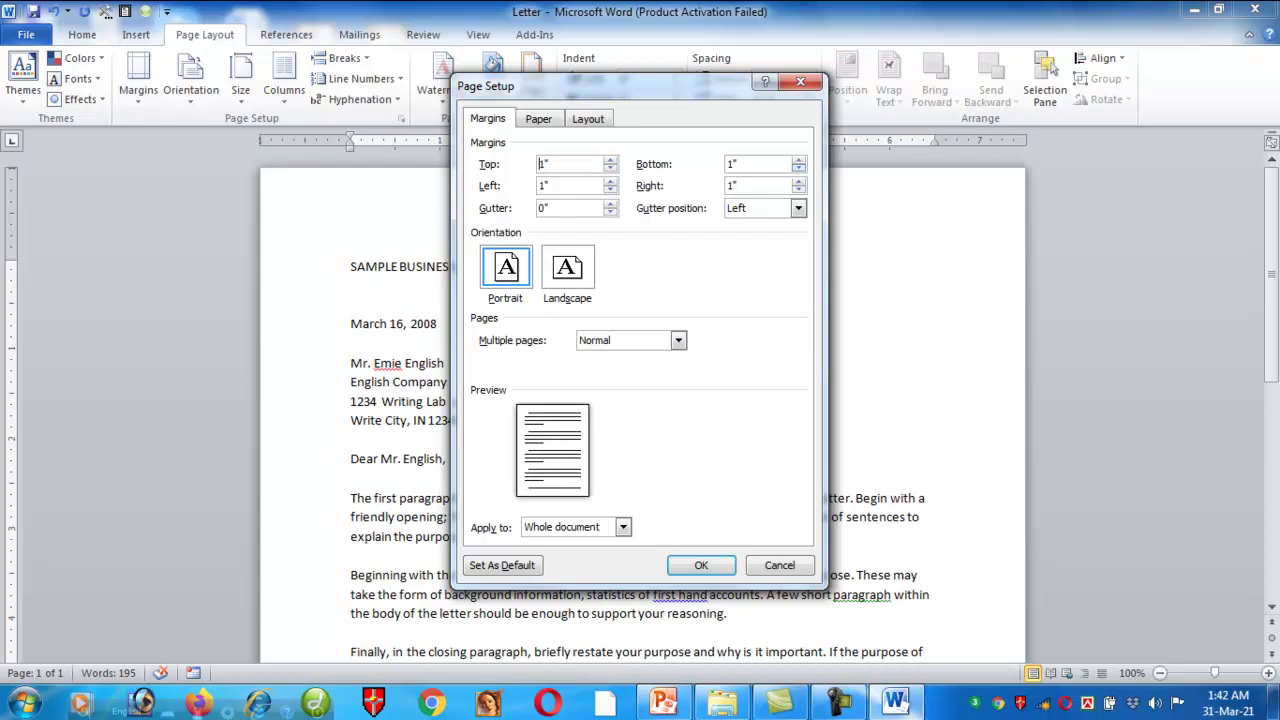
{"action": "left_click", "coordinate": [798, 169]}
{"action": "key", "text": "Up"}
Bring the left and right margins back to 1" and set the orientation to Landscape.
{"action": "left_click", "coordinate": [610, 190]}
{"action": "left_click", "coordinate": [610, 190]}
{"action": "left_click", "coordinate": [610, 180]}
{"action": "left_click", "coordinate": [610, 180]}
{"action": "left_click", "coordinate": [798, 190]}
{"action": "left_click", "coordinate": [798, 180]}
{"action": "left_click", "coordinate": [798, 180]}
{"action": "left_click", "coordinate": [798, 190]}
{"action": "left_click", "coordinate": [567, 267]}
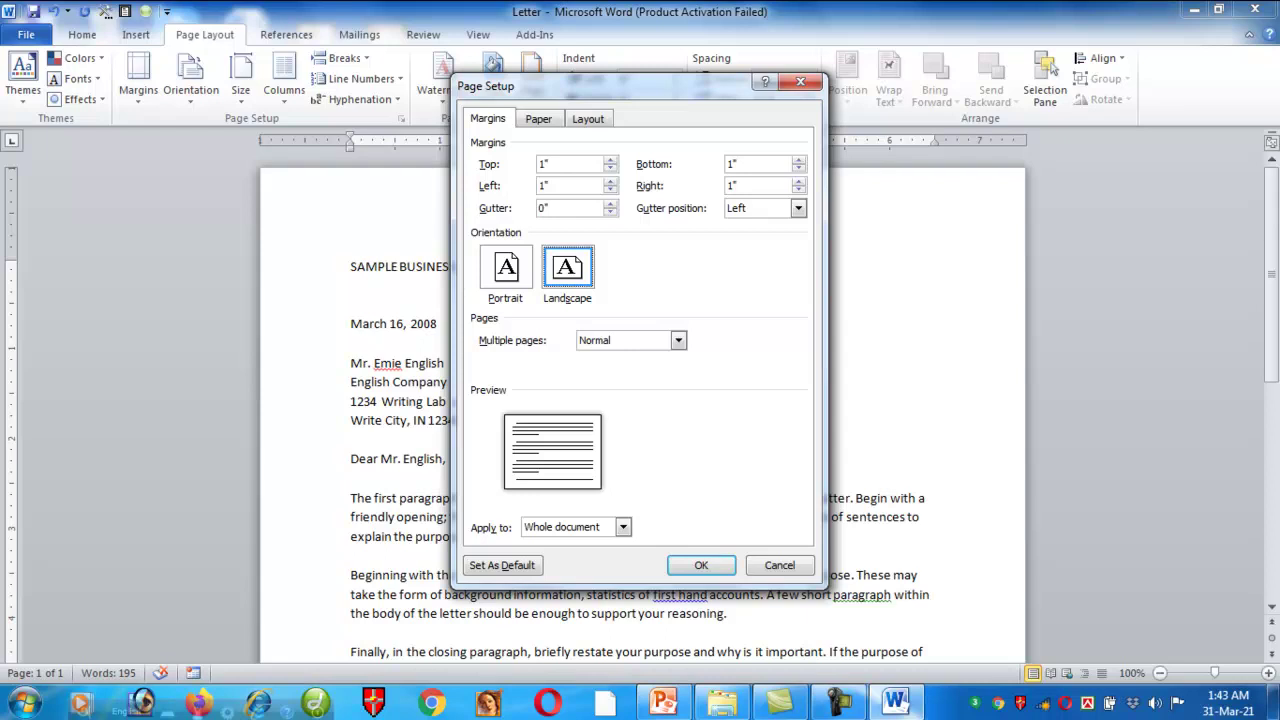
Switch the orientation back to Portrait and view the Paper settings (Letter, 8.5" x 11").
{"action": "left_click", "coordinate": [506, 267]}
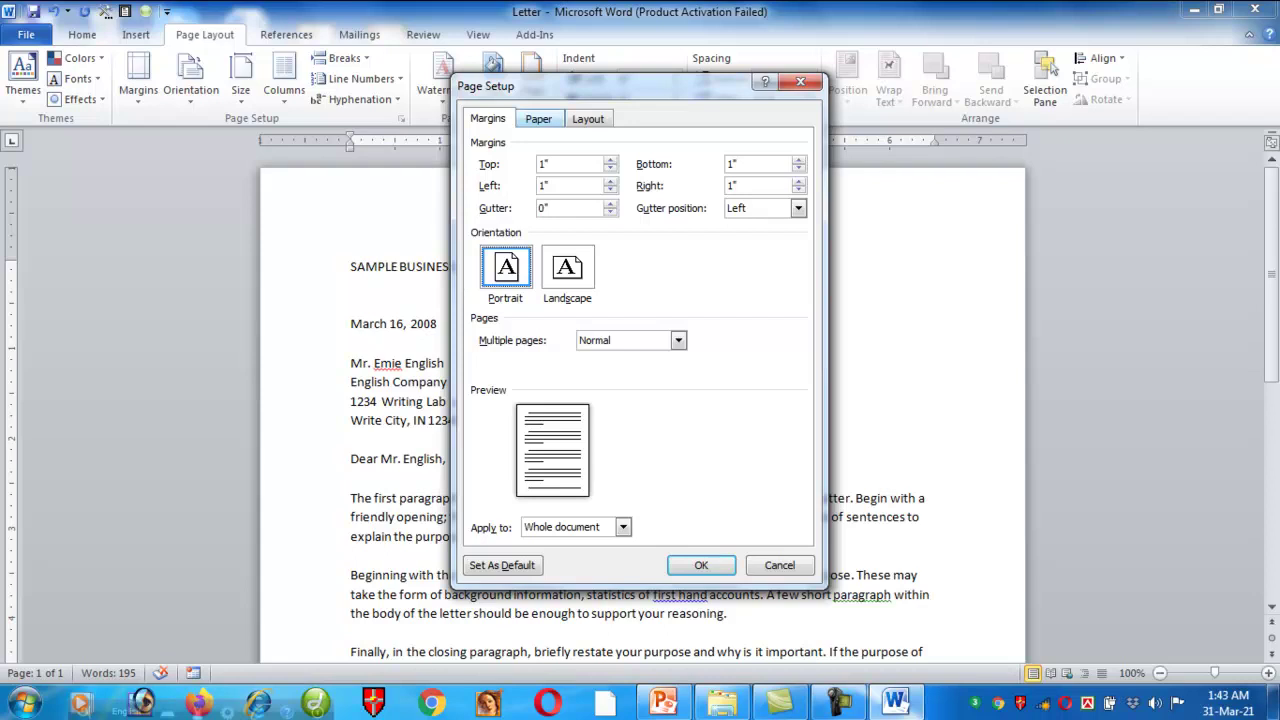
{"action": "left_click", "coordinate": [538, 118]}
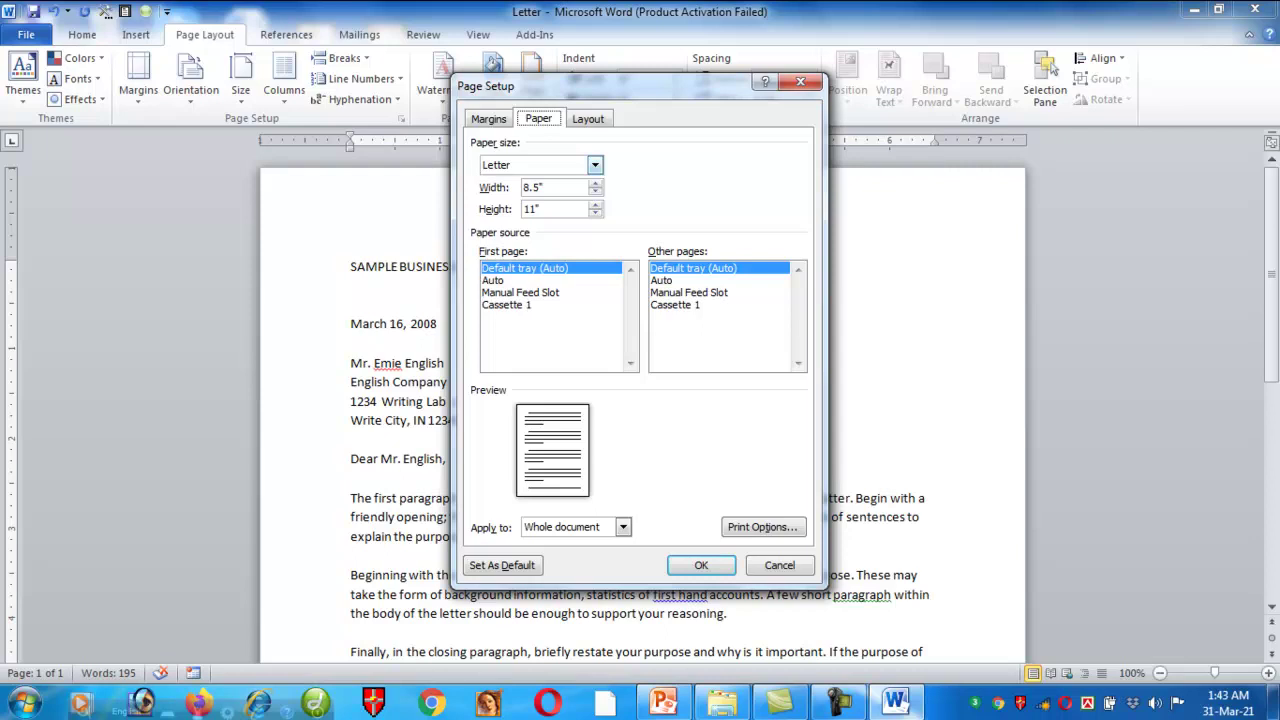
Choose A4 (8.27" x 11.69") as the paper size and apply it with OK.
{"action": "left_click", "coordinate": [594, 164]}
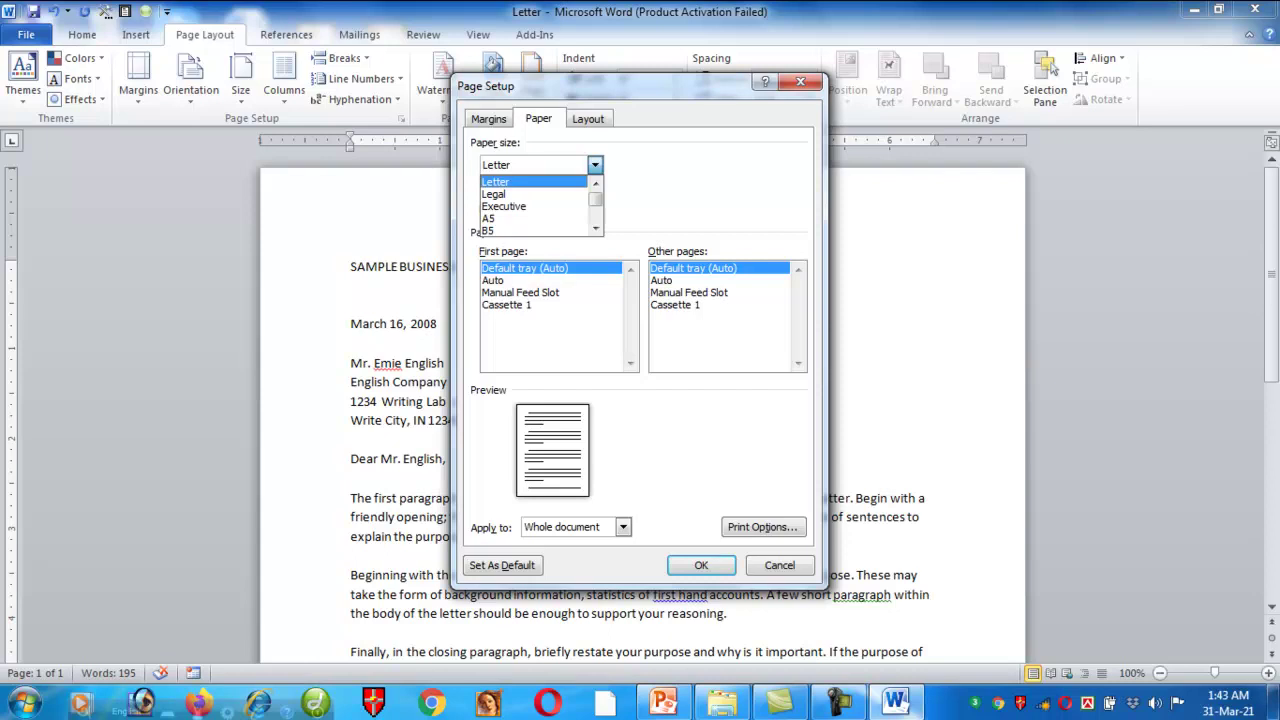
{"action": "key", "text": "Down"}
{"action": "key", "text": "Down"}
{"action": "key", "text": "Down"}
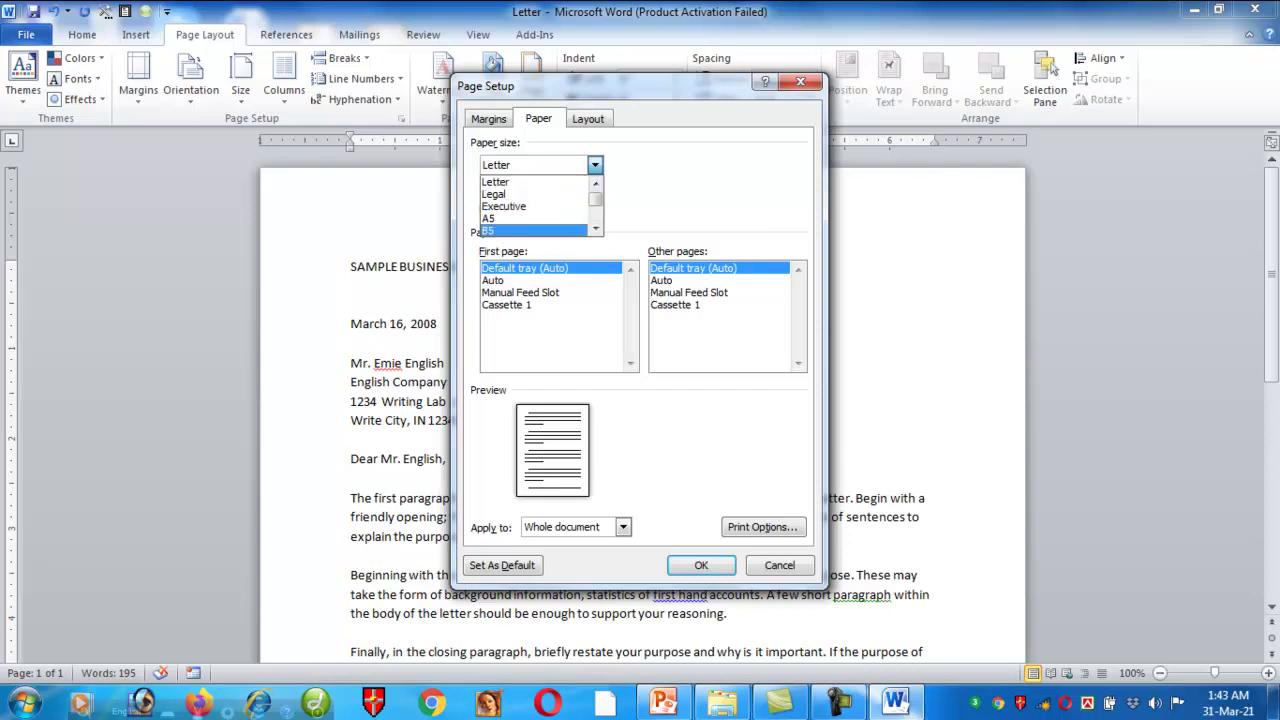
{"action": "scroll", "coordinate": [535, 206], "scroll_direction": "down", "scroll_amount": 1}
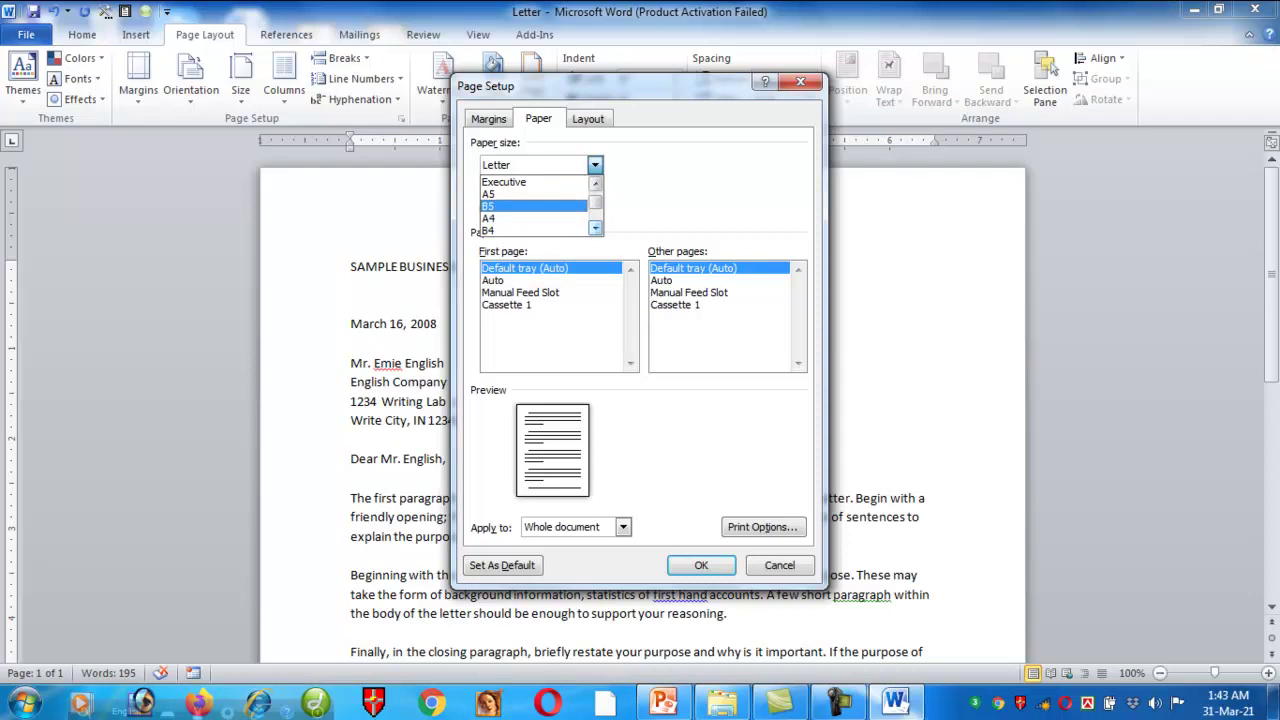
{"action": "key", "text": "Down"}
{"action": "key", "text": "Return"}
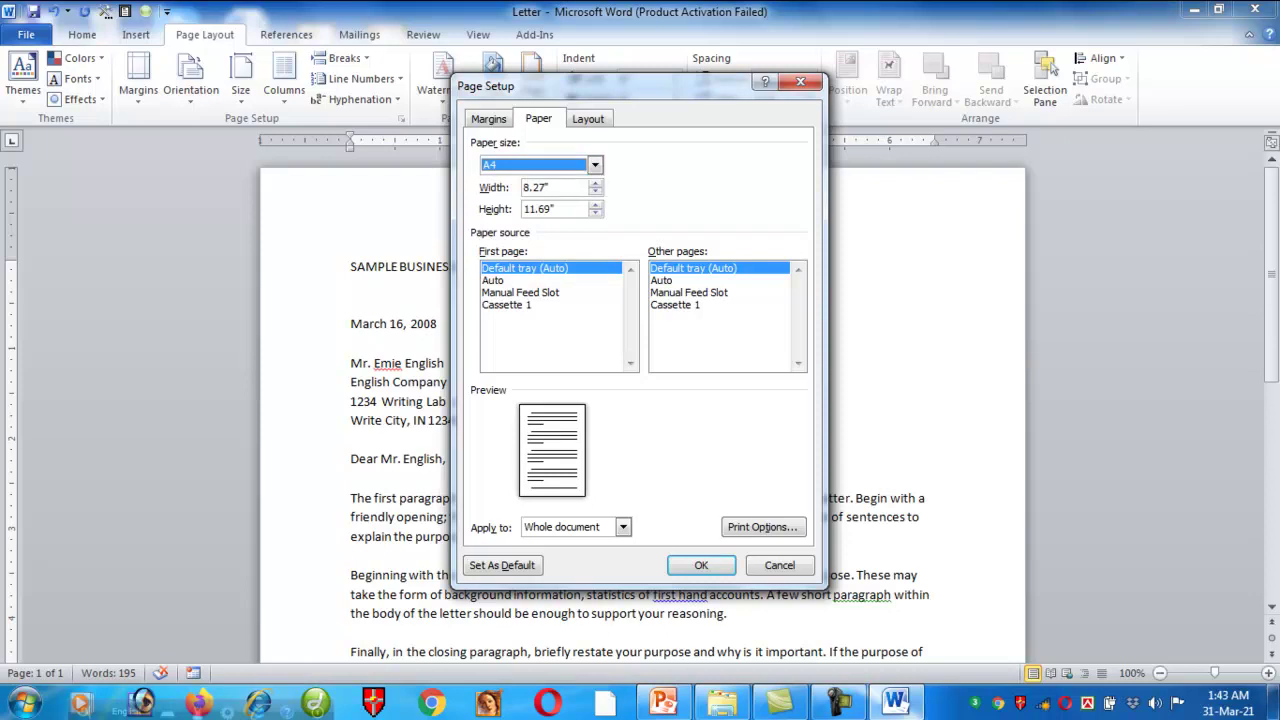
{"action": "key", "text": "Return"}
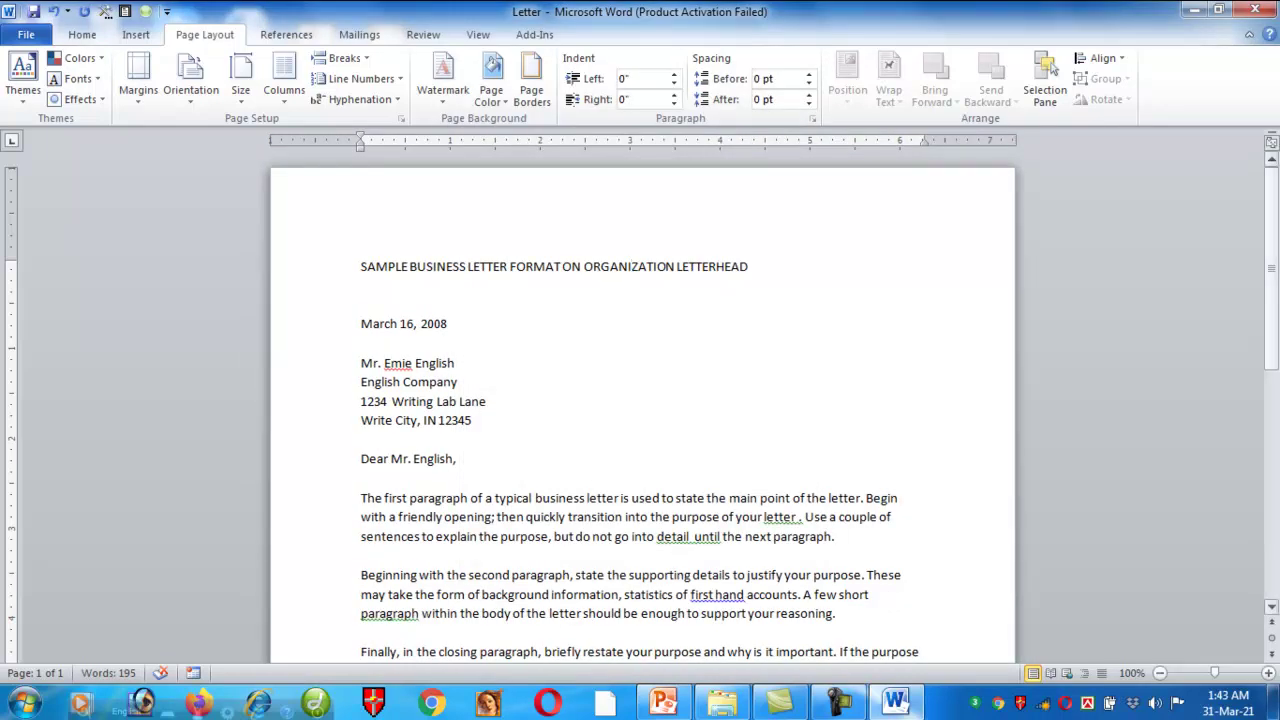
Show the Print preview of the letter, exit it, then reopen it with Alt+F, P.
{"action": "scroll", "coordinate": [632, 266], "scroll_direction": "down", "scroll_amount": 10}
{"action": "scroll", "coordinate": [632, 266], "scroll_direction": "down", "scroll_amount": 1}
{"action": "scroll", "coordinate": [632, 266], "scroll_direction": "up", "scroll_amount": 11}
{"action": "key", "text": "Down"}
{"action": "key", "text": "Down"}
{"action": "key", "text": "Down"}
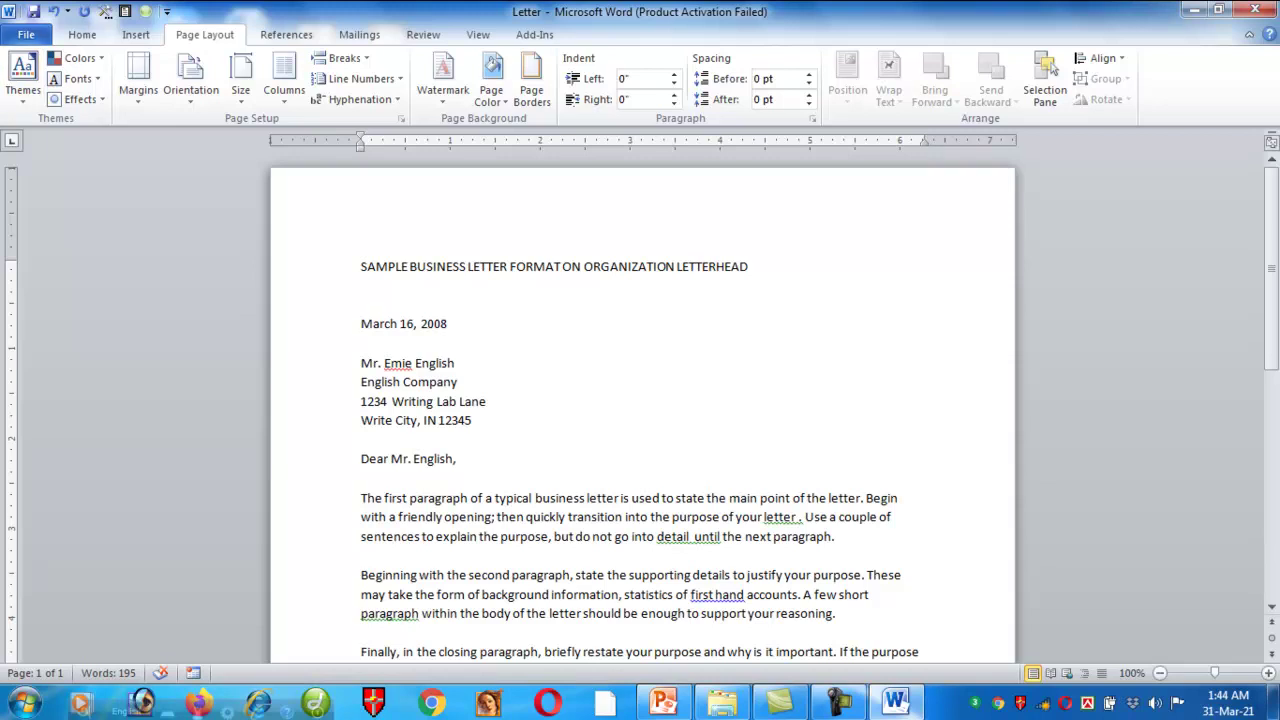
{"action": "left_click", "coordinate": [26, 34]}
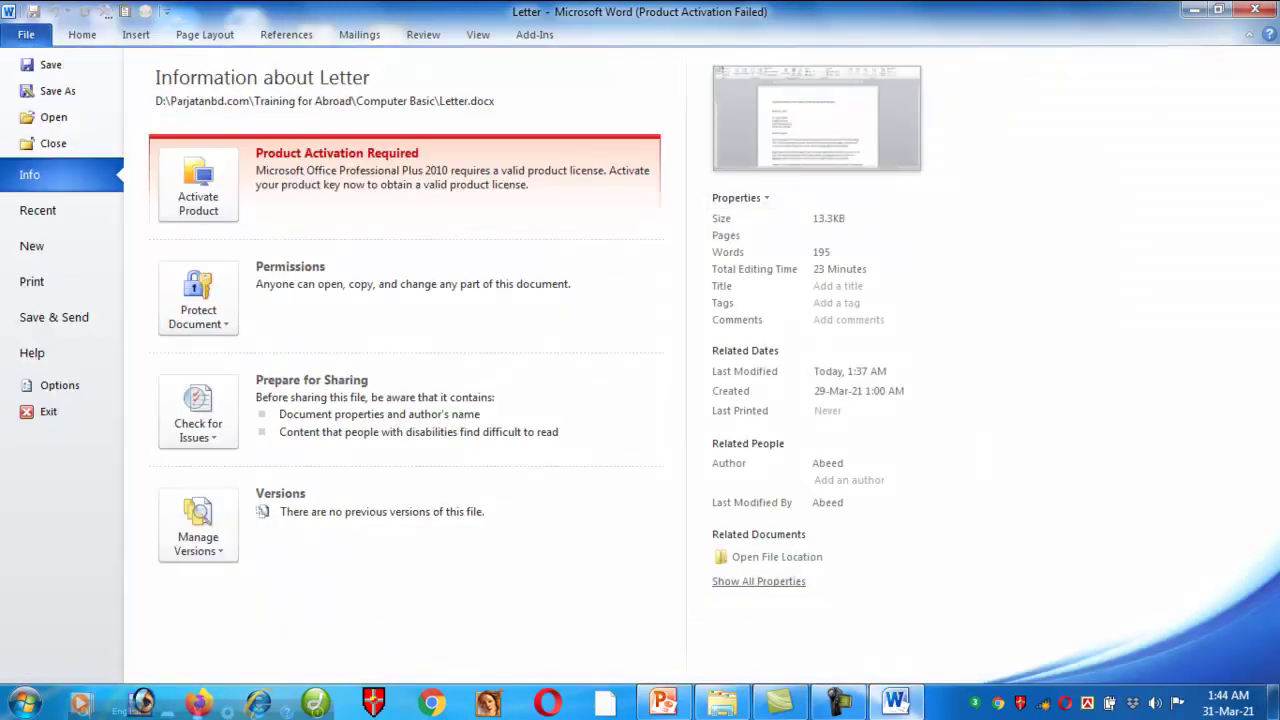
{"action": "left_click", "coordinate": [31, 281]}
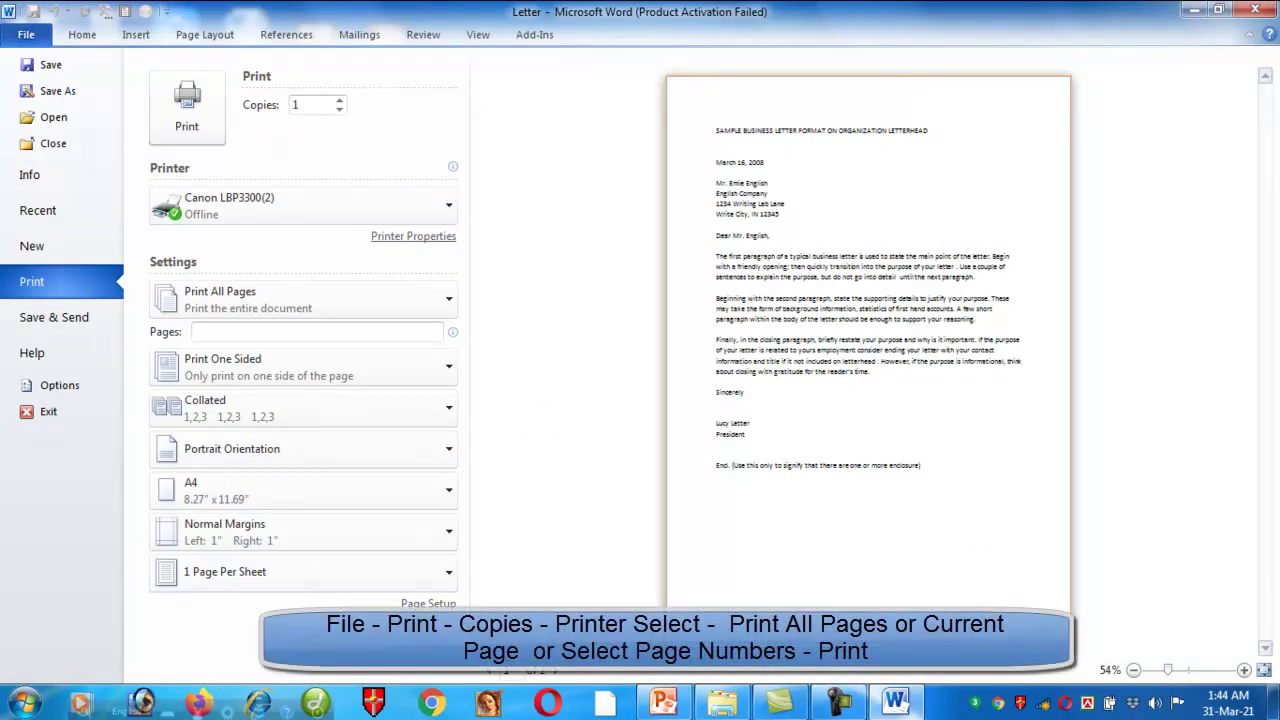
{"action": "mouse_move", "coordinate": [320, 200]}
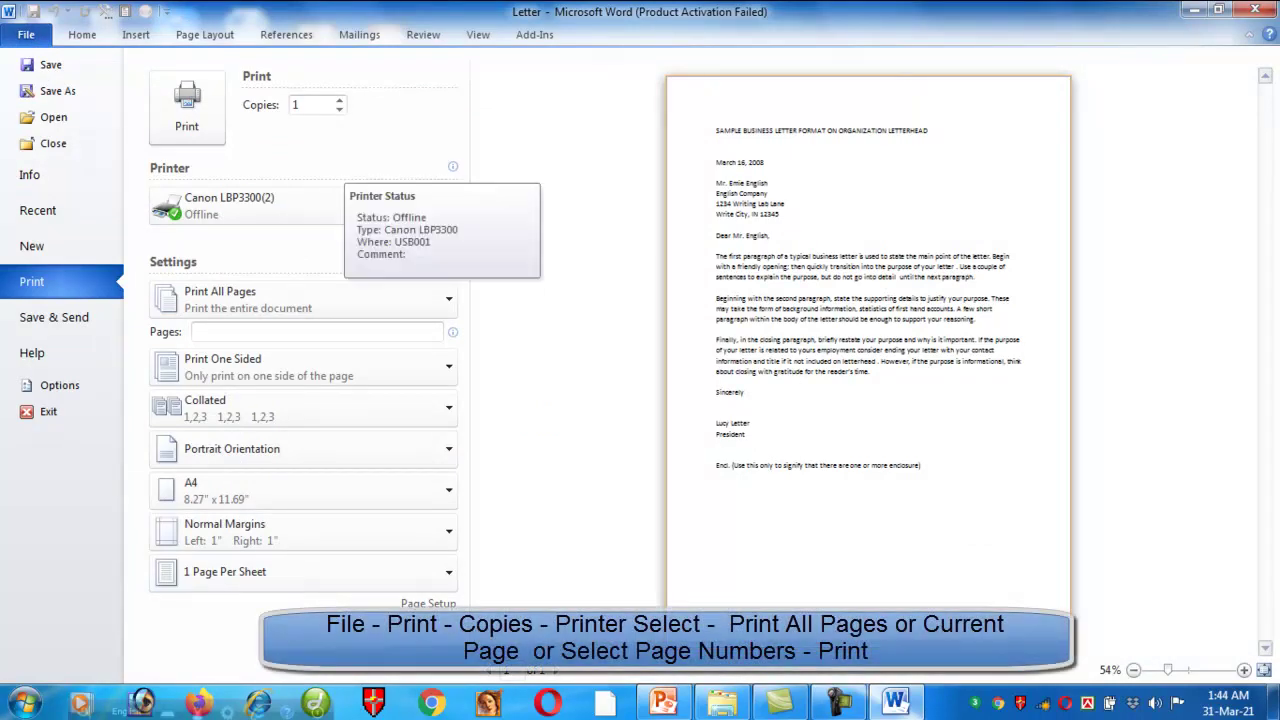
{"action": "key", "text": "Escape"}
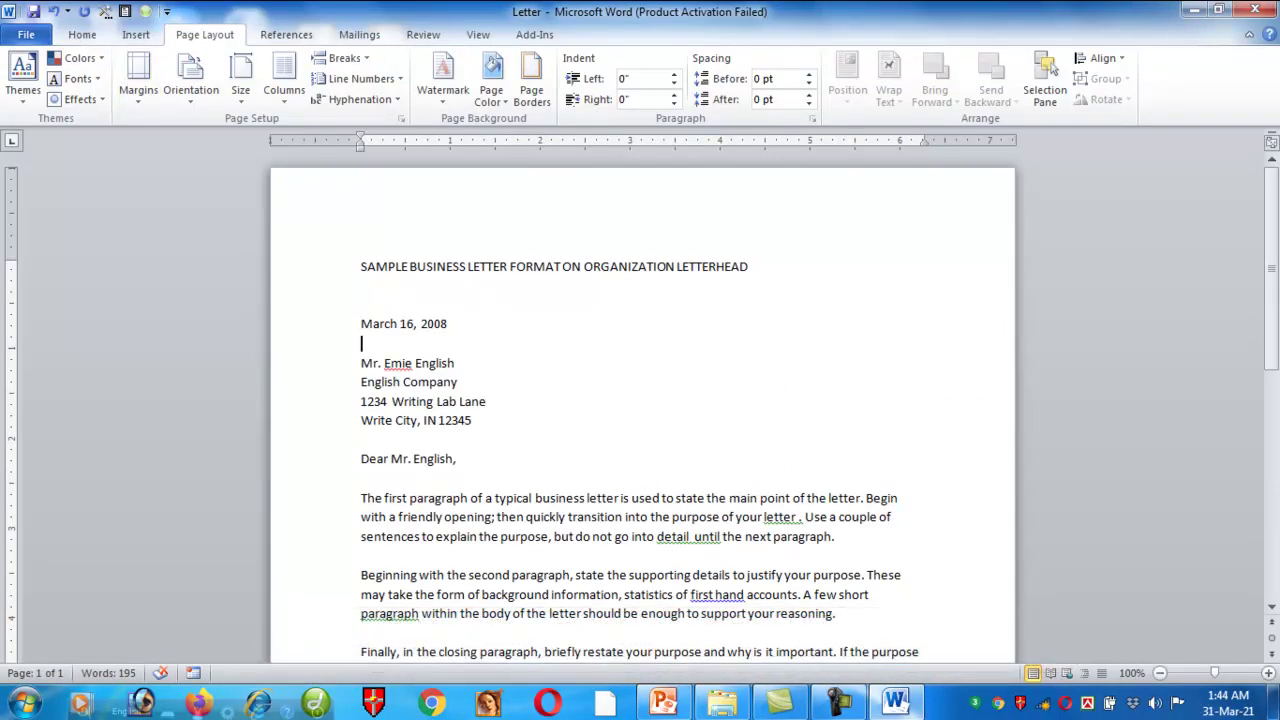
{"action": "key", "text": "alt+f"}
{"action": "key", "text": "p"}
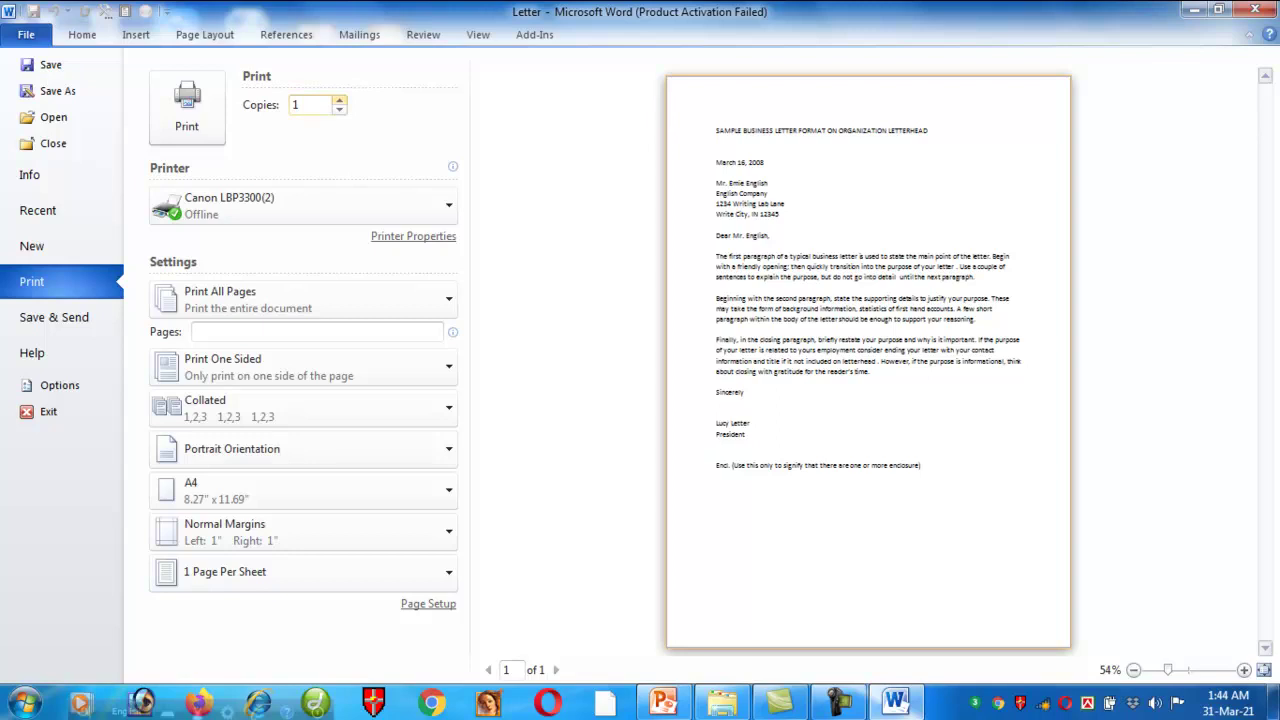
{"action": "double_click", "coordinate": [340, 100]}
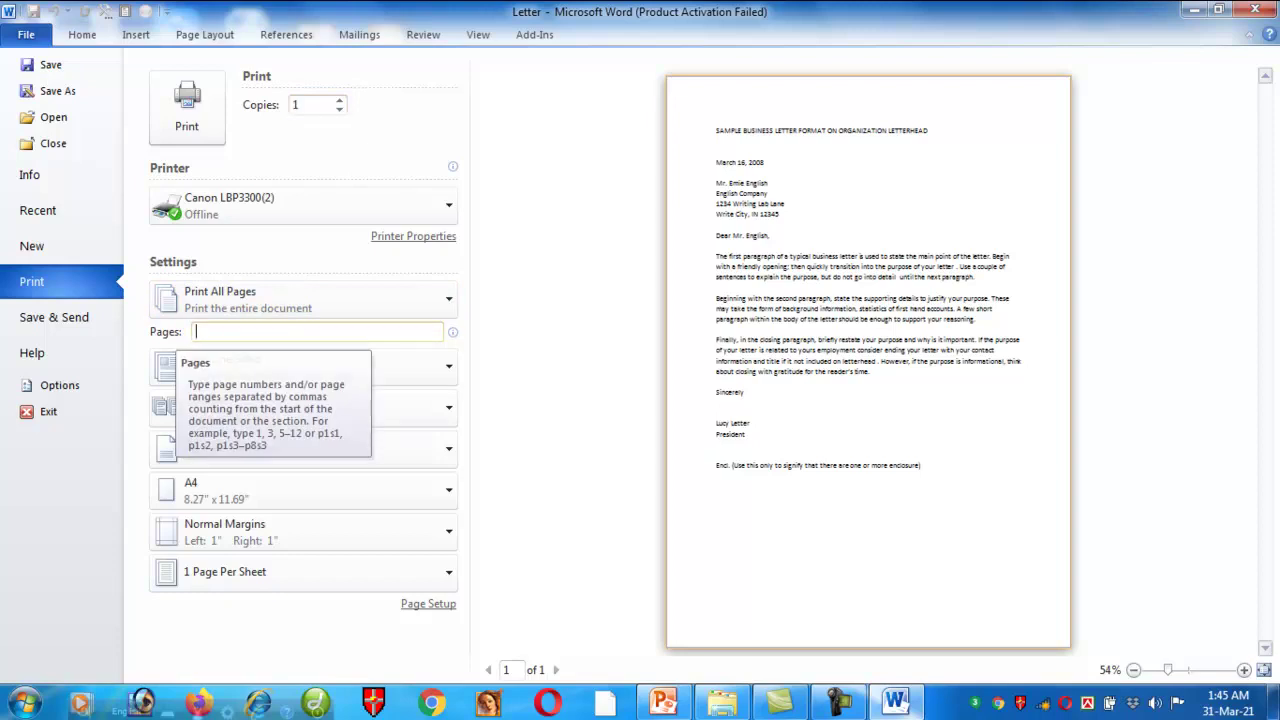
Enter the custom page range 1,3,6 in the Pages box of the print settings.
{"action": "left_click", "coordinate": [316, 331]}
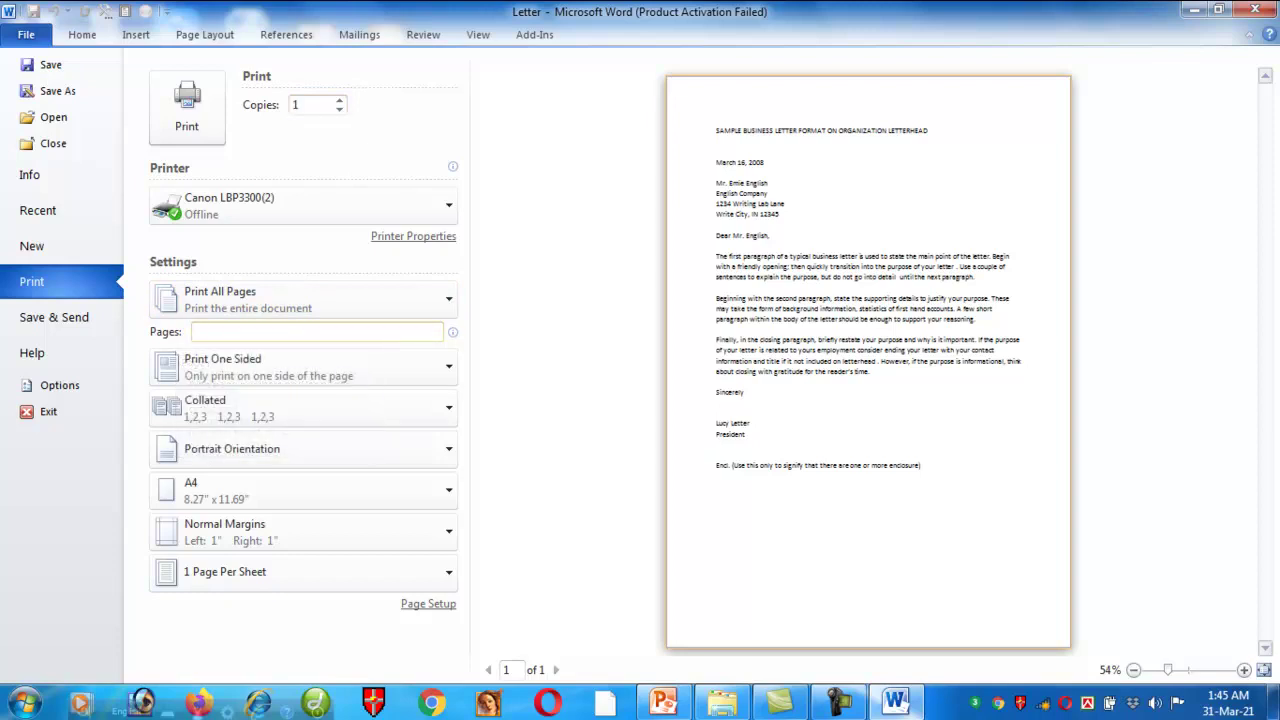
{"action": "type", "text": "1,"}
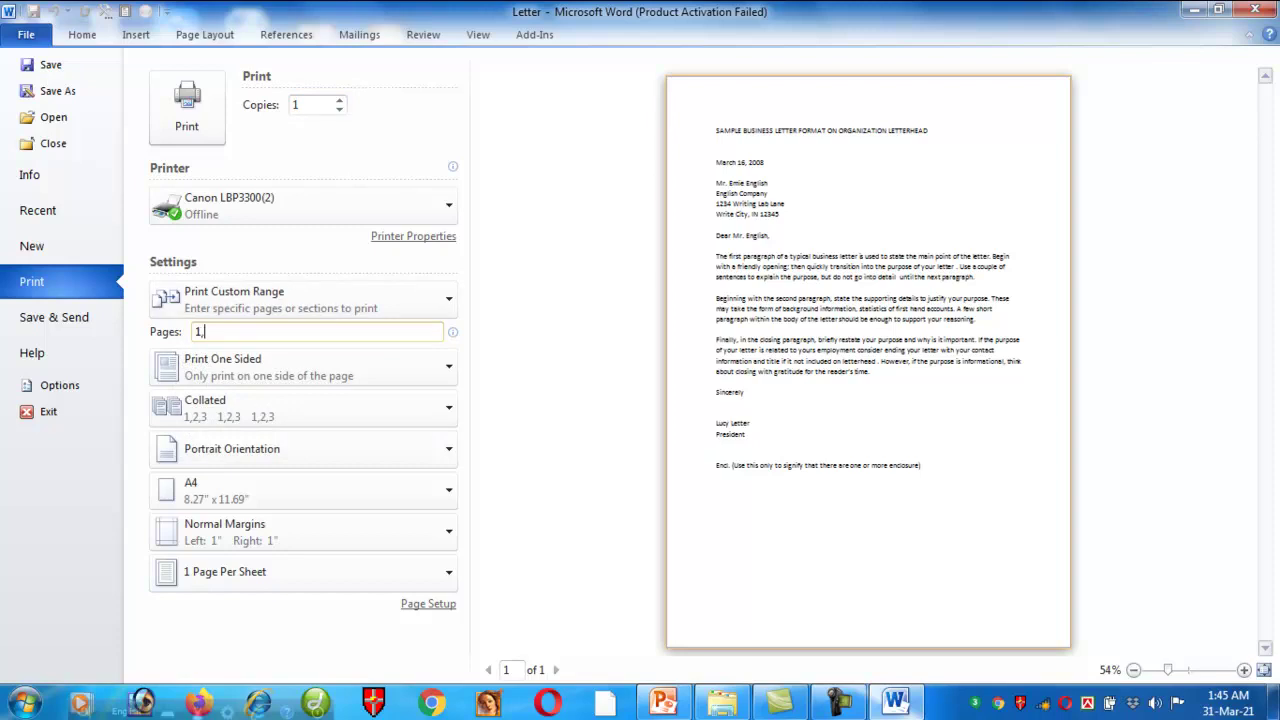
{"action": "type", "text": "3,6"}
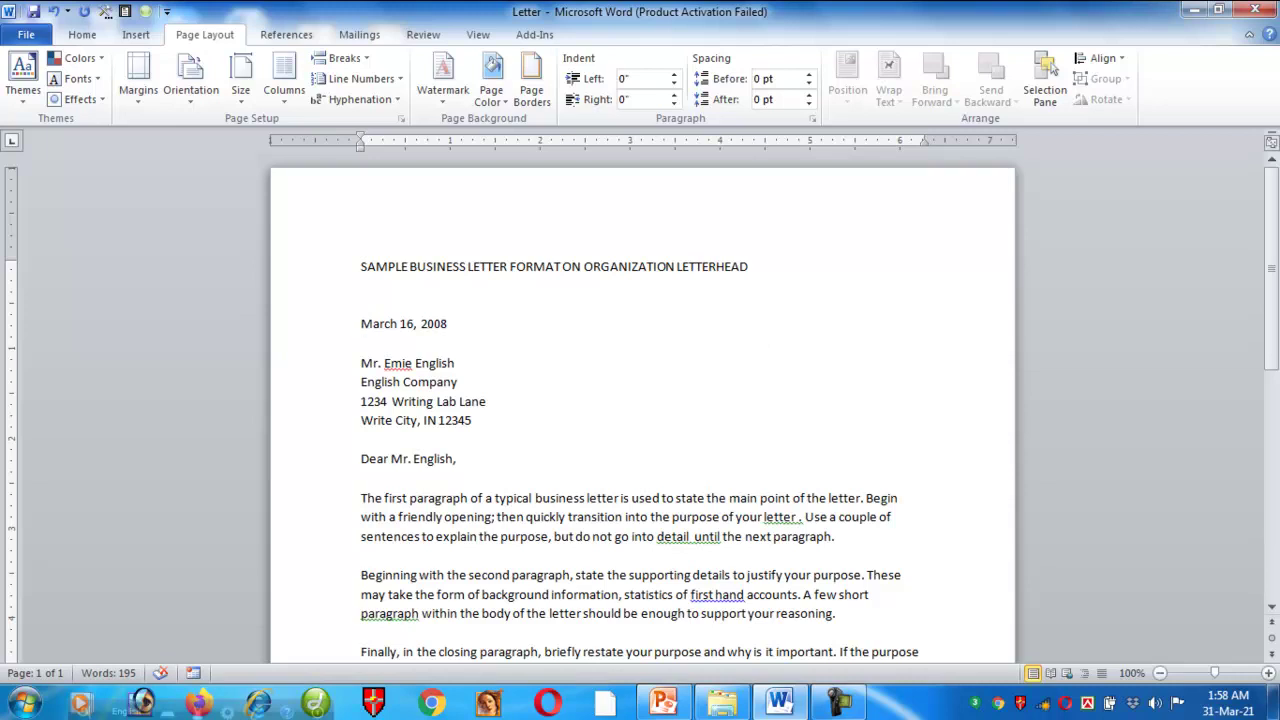
Add a tab stop near 4.5 inches and tab the date over to it.
{"action": "left_click", "coordinate": [765, 140]}
{"action": "key", "text": "Tab"}
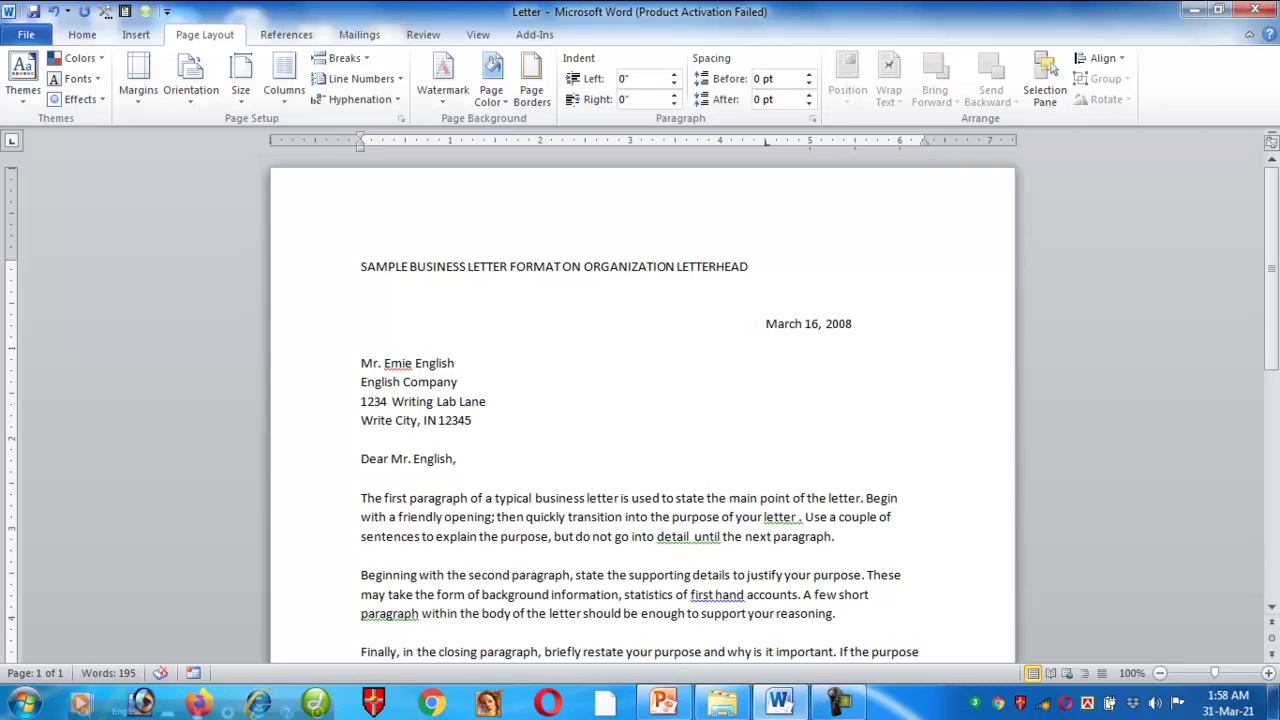
{"action": "scroll", "coordinate": [640, 400], "scroll_direction": "down", "scroll_amount": 2}
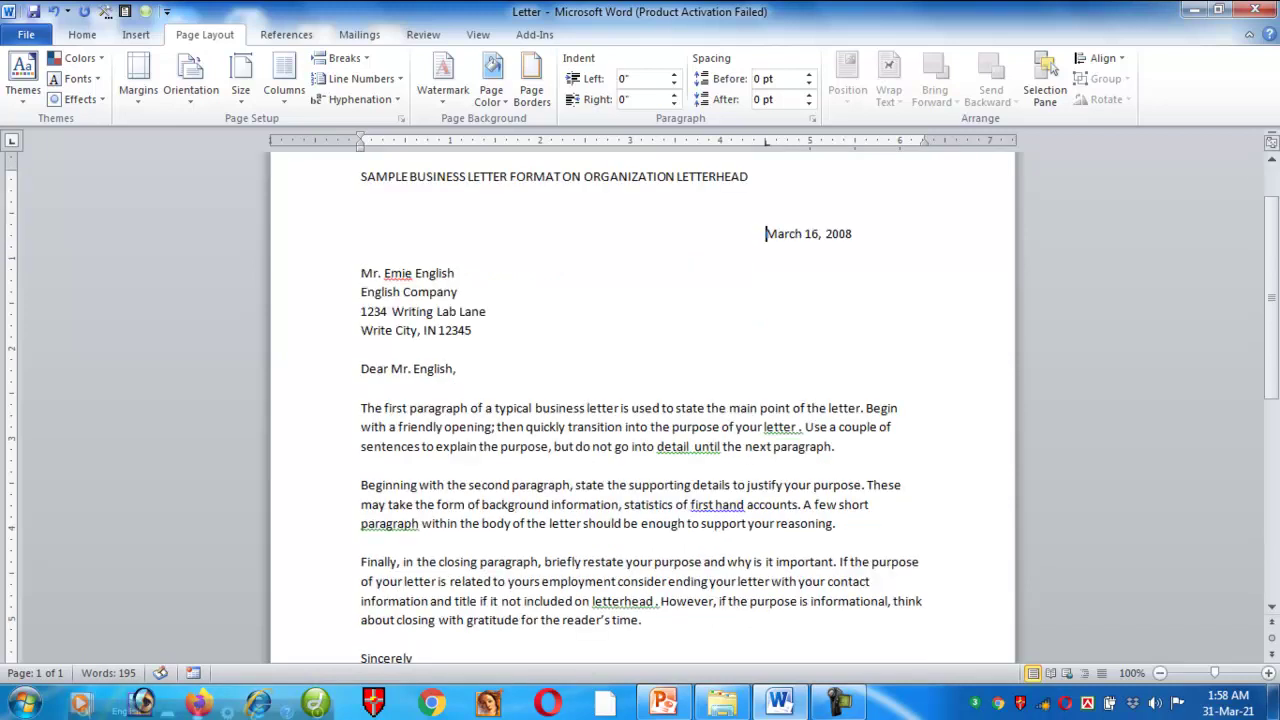
Give all three body paragraphs, including Finally, a first-line tab indent.
{"action": "left_click", "coordinate": [361, 408]}
{"action": "key", "text": "Tab"}
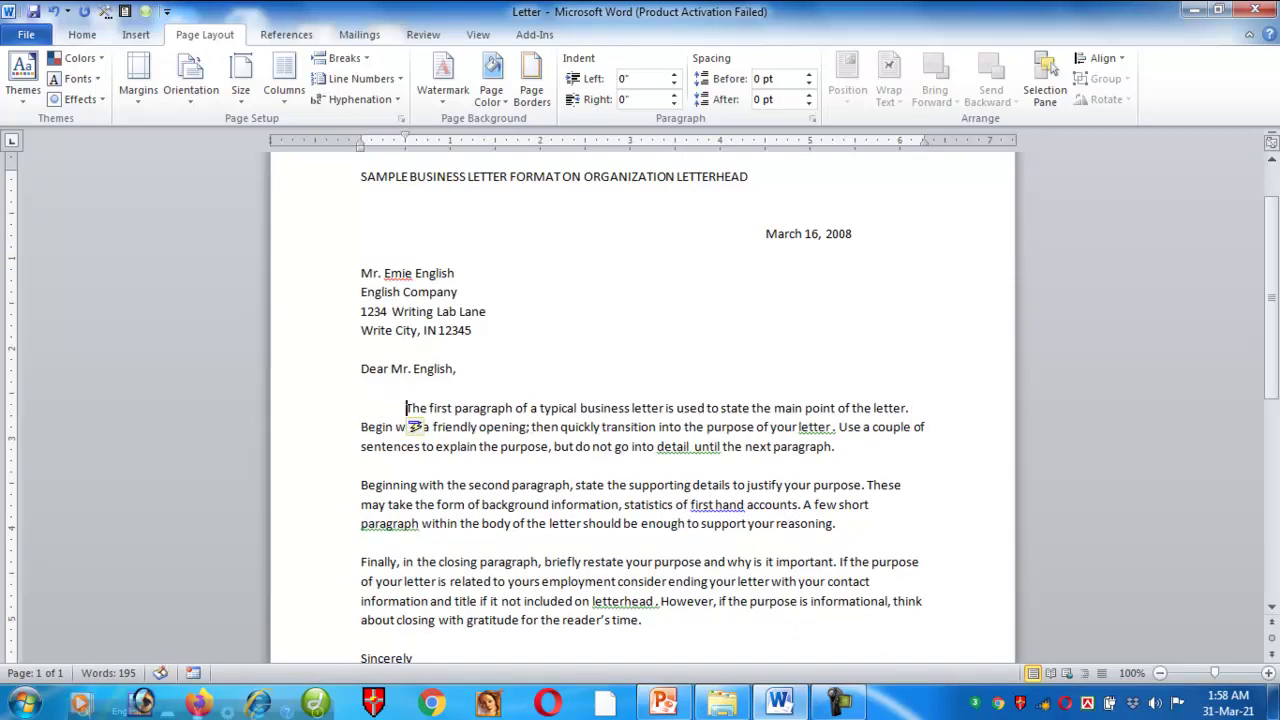
{"action": "key", "text": "ctrl+Down"}
{"action": "key", "text": "Tab"}
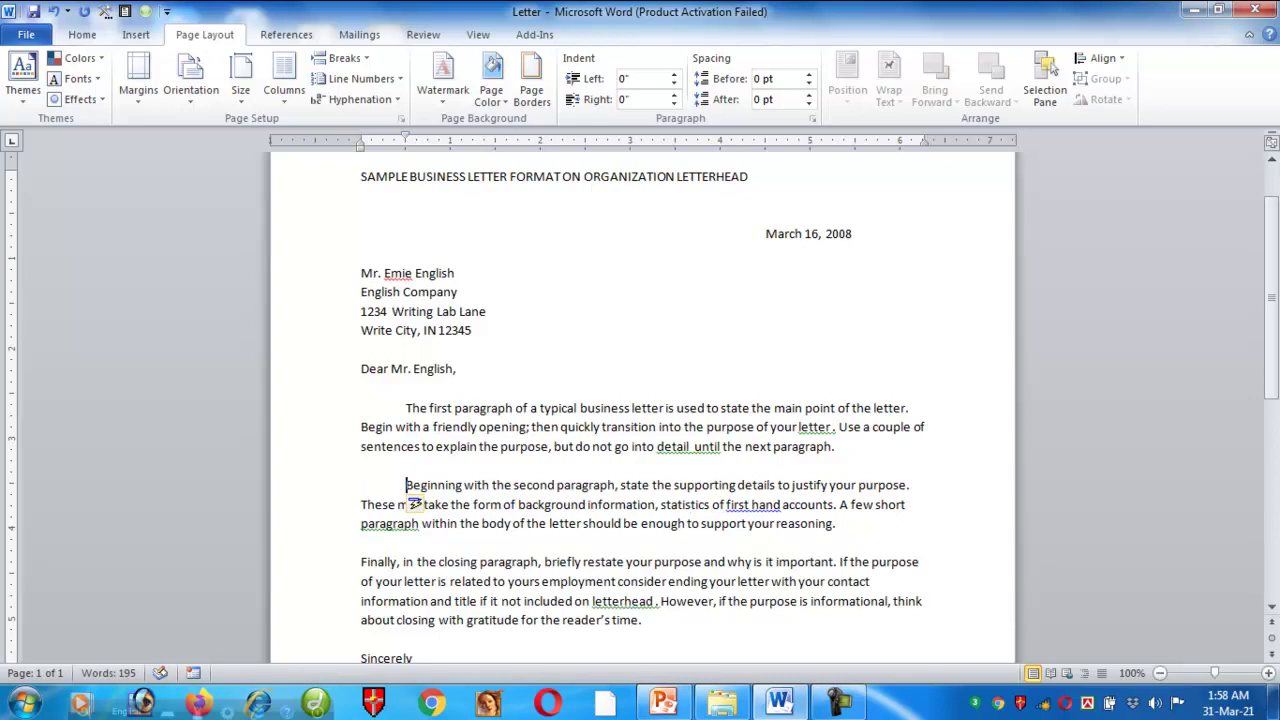
{"action": "key", "text": "ctrl+Down"}
{"action": "key", "text": "Tab"}
Select the closing lines from Sincerely down through President.
{"action": "scroll", "coordinate": [414, 588], "scroll_direction": "down", "scroll_amount": 2}
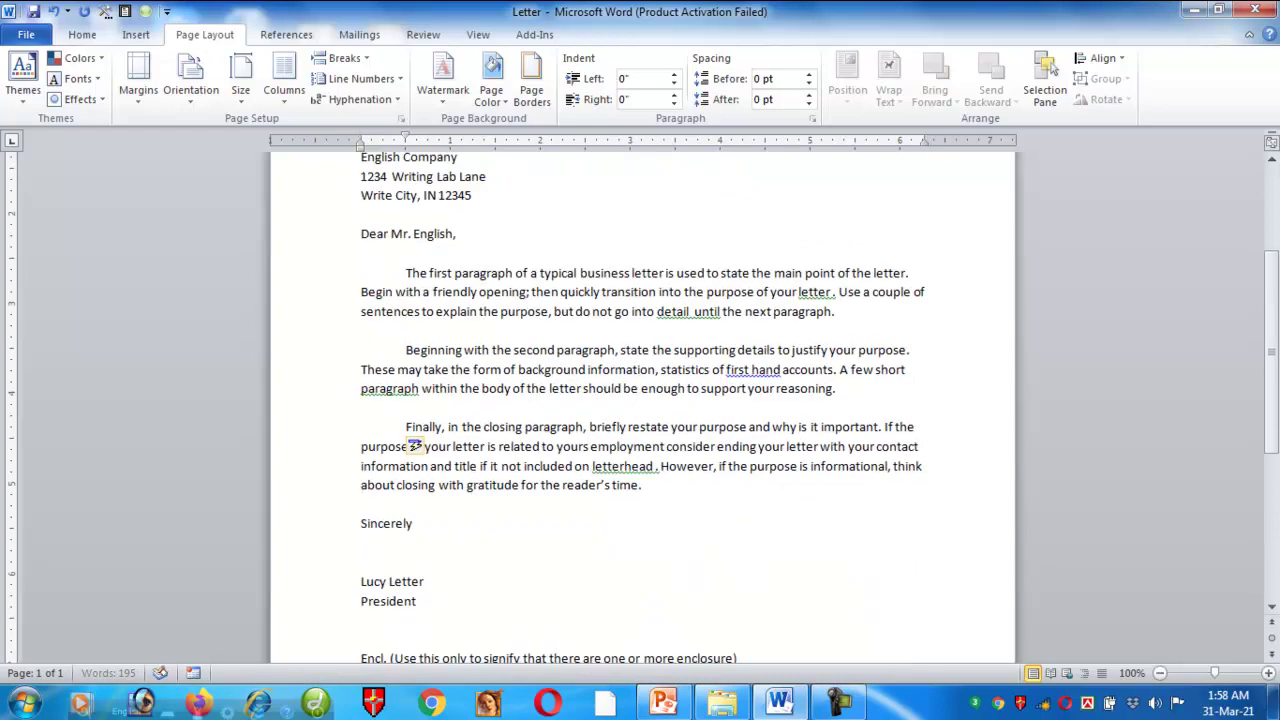
{"action": "scroll", "coordinate": [640, 400], "scroll_direction": "down", "scroll_amount": 2}
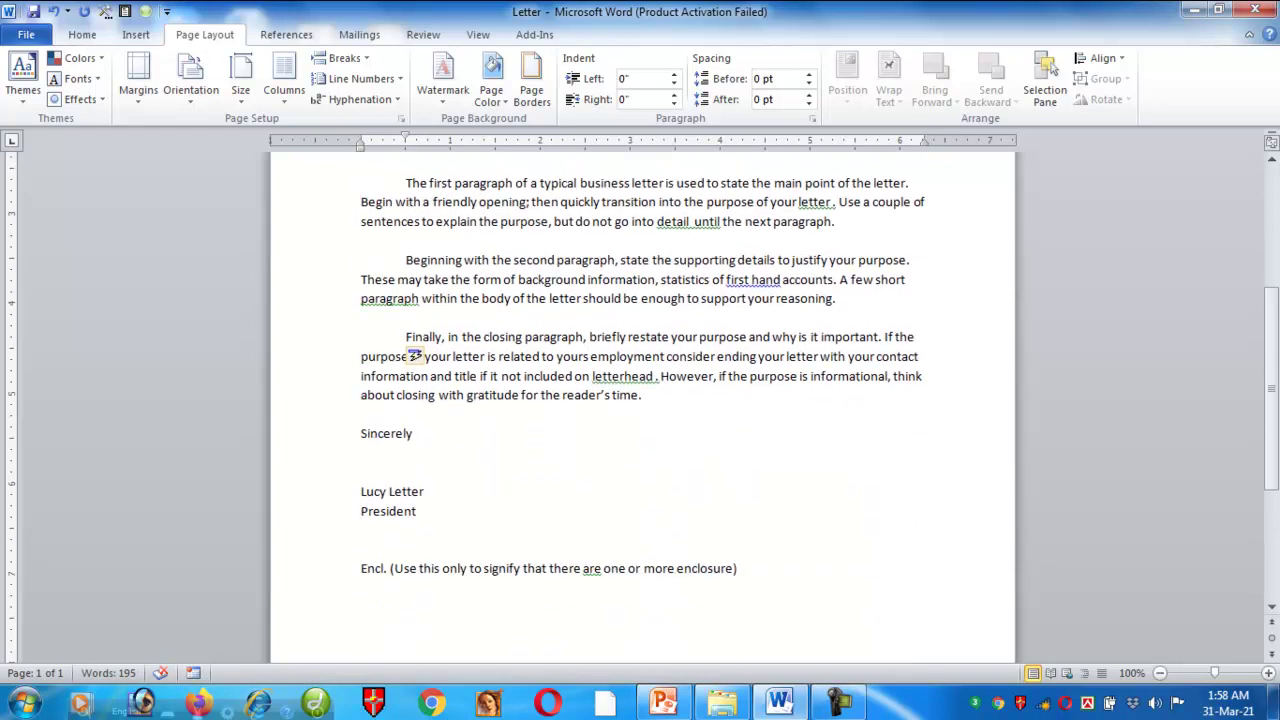
{"action": "key", "text": "ctrl+Down"}
{"action": "key", "text": "shift+Down"}
{"action": "key", "text": "shift+Down"}
{"action": "key", "text": "shift+Down"}
{"action": "key", "text": "shift+Down"}
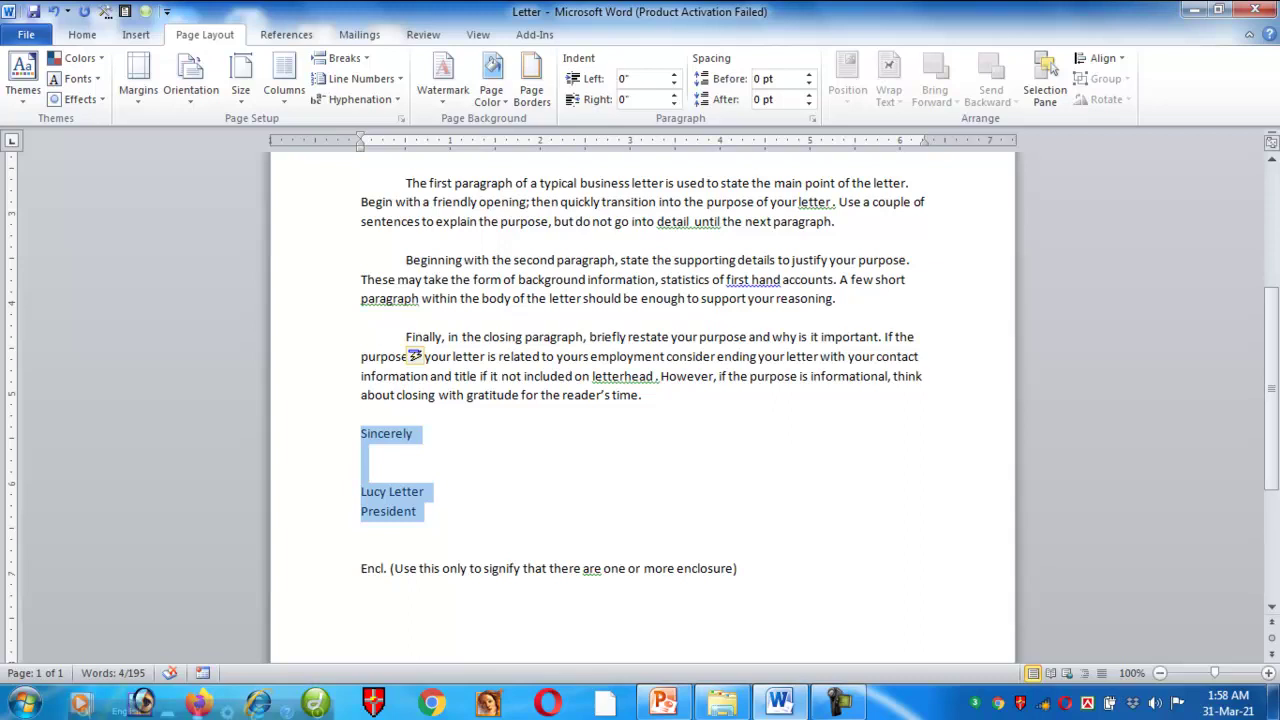
Add a centre tab stop near 4.5 inches and shift Sincerely, the signer's name and President to it.
{"action": "left_click", "coordinate": [12, 141]}
{"action": "left_click", "coordinate": [765, 140]}
{"action": "left_click", "coordinate": [366, 433]}
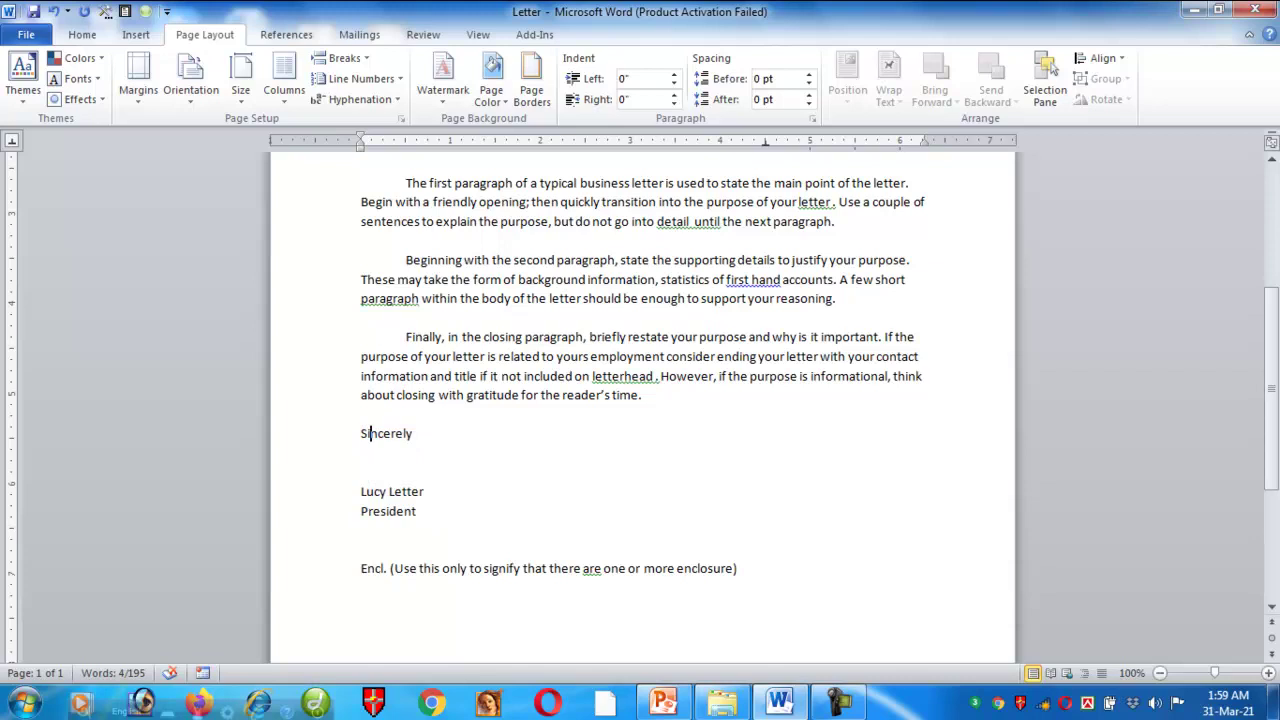
{"action": "left_click", "coordinate": [361, 433]}
{"action": "key", "text": "Tab"}
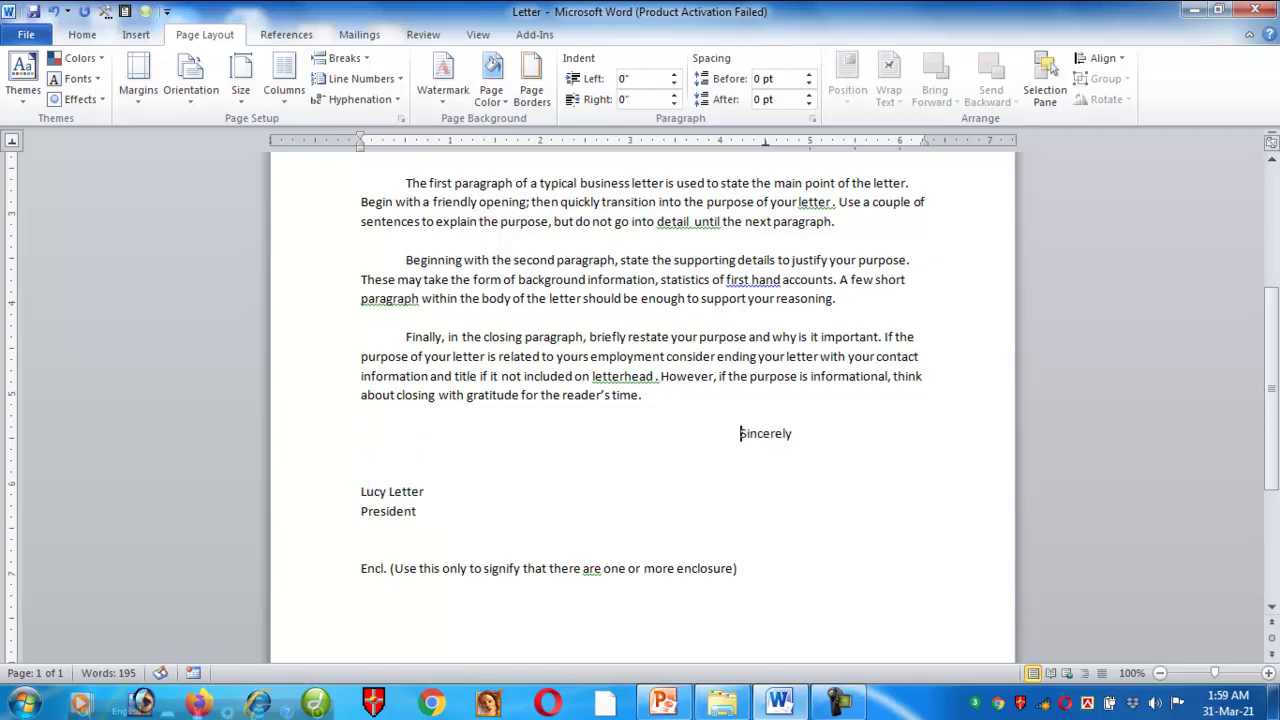
{"action": "left_click", "coordinate": [361, 491]}
{"action": "key", "text": "Tab"}
{"action": "left_click", "coordinate": [361, 511]}
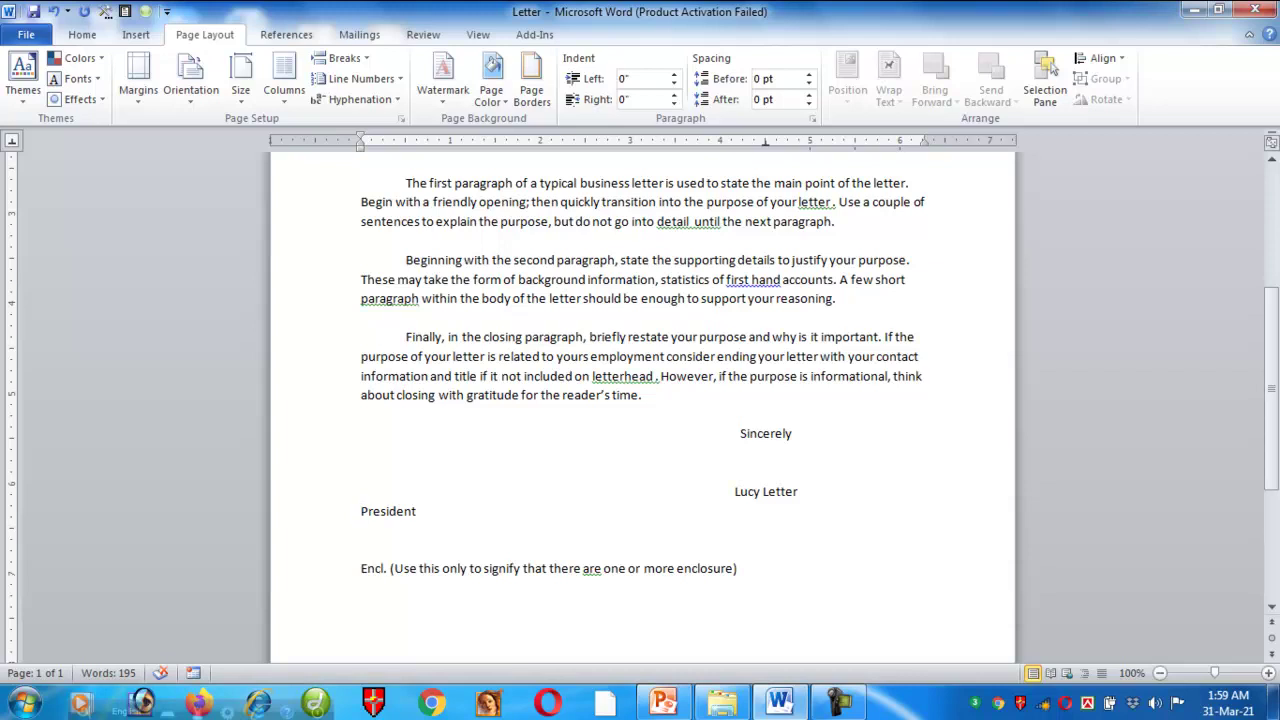
{"action": "key", "text": "ctrl+e"}
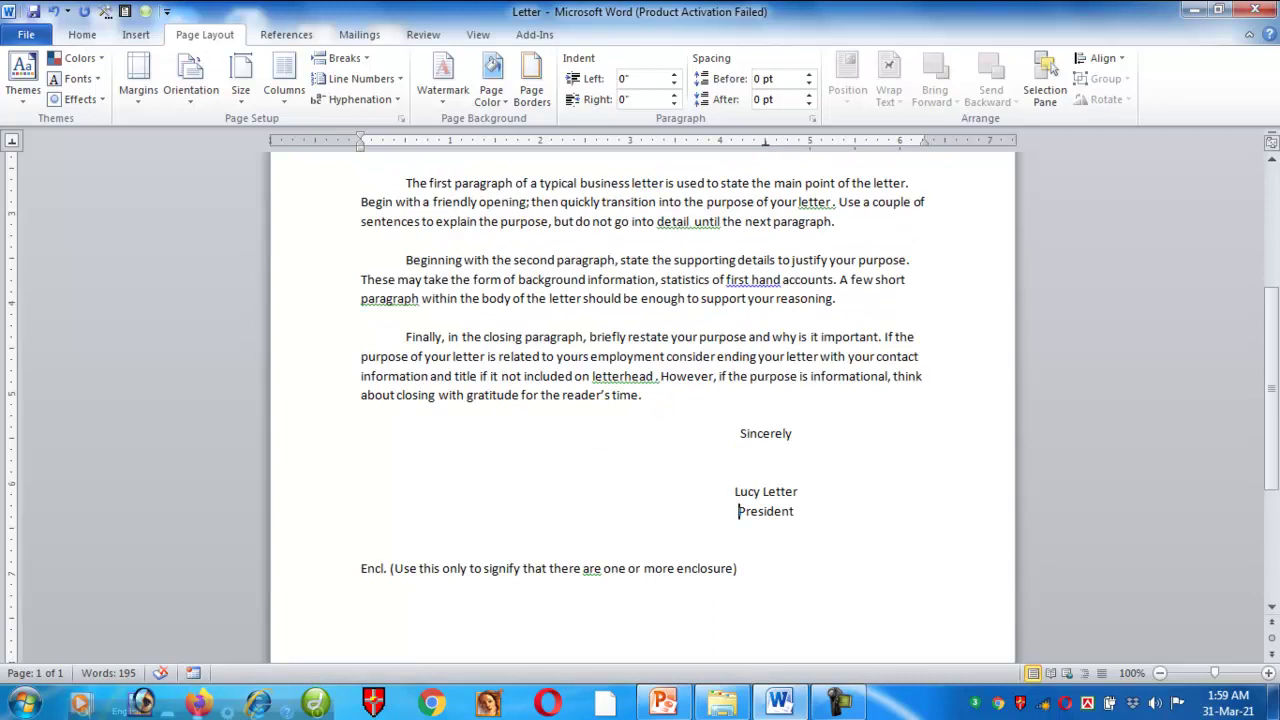
End the typing-lesson slide show after its website links slide, showing the Windows desktop.
{"action": "scroll", "coordinate": [640, 400], "scroll_direction": "down", "scroll_amount": 3}
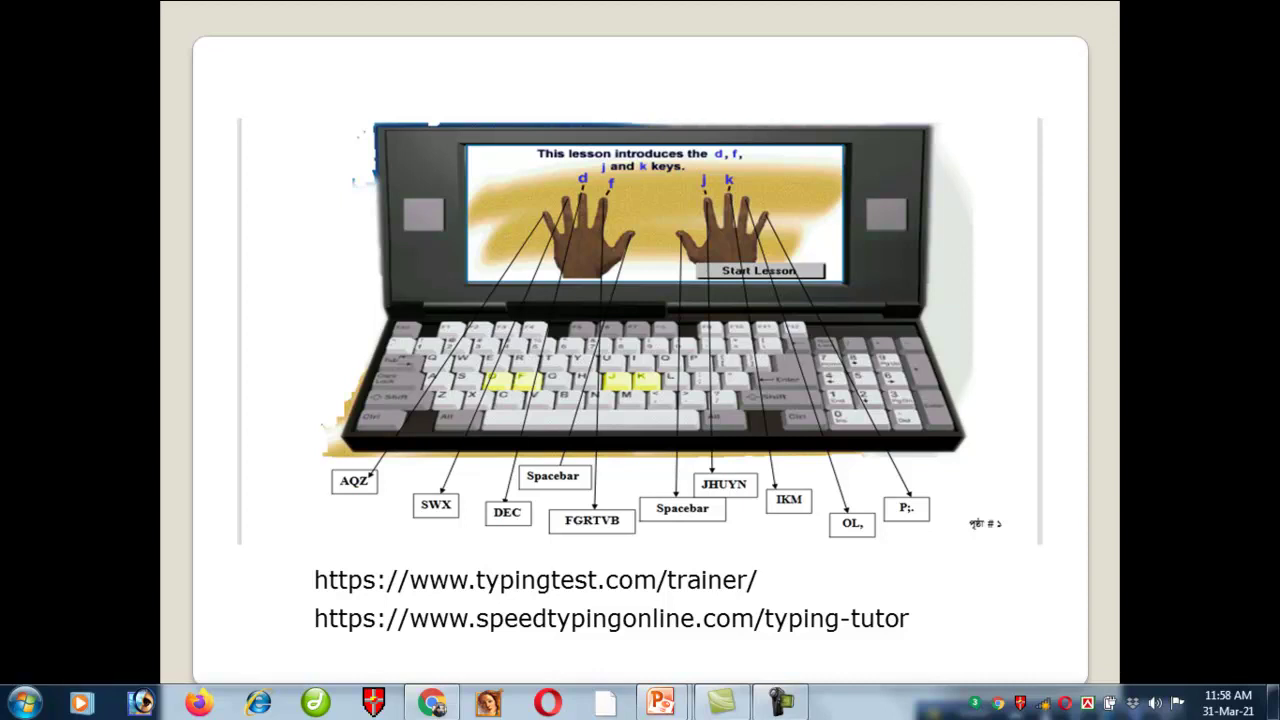
{"action": "key", "text": "super+d"}
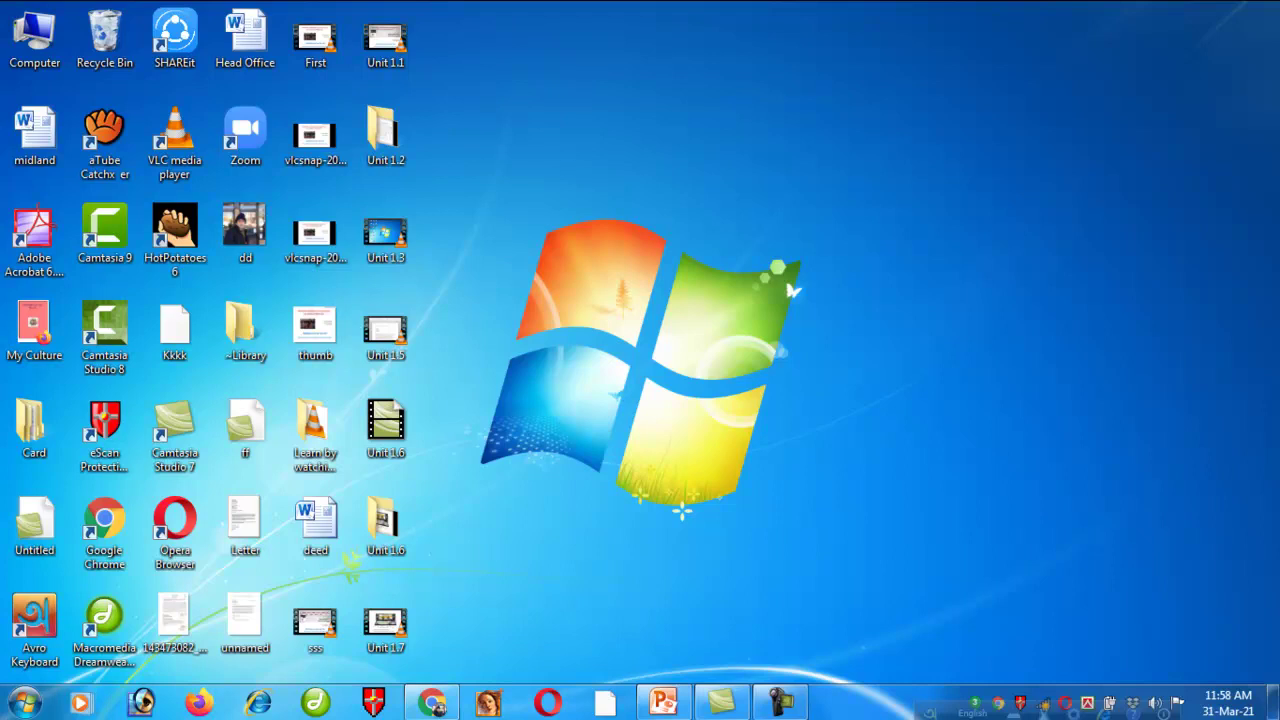
Launch Microsoft Word 2010 from the Start menu and dismiss the Office activation notice.
{"action": "left_click", "coordinate": [24, 700]}
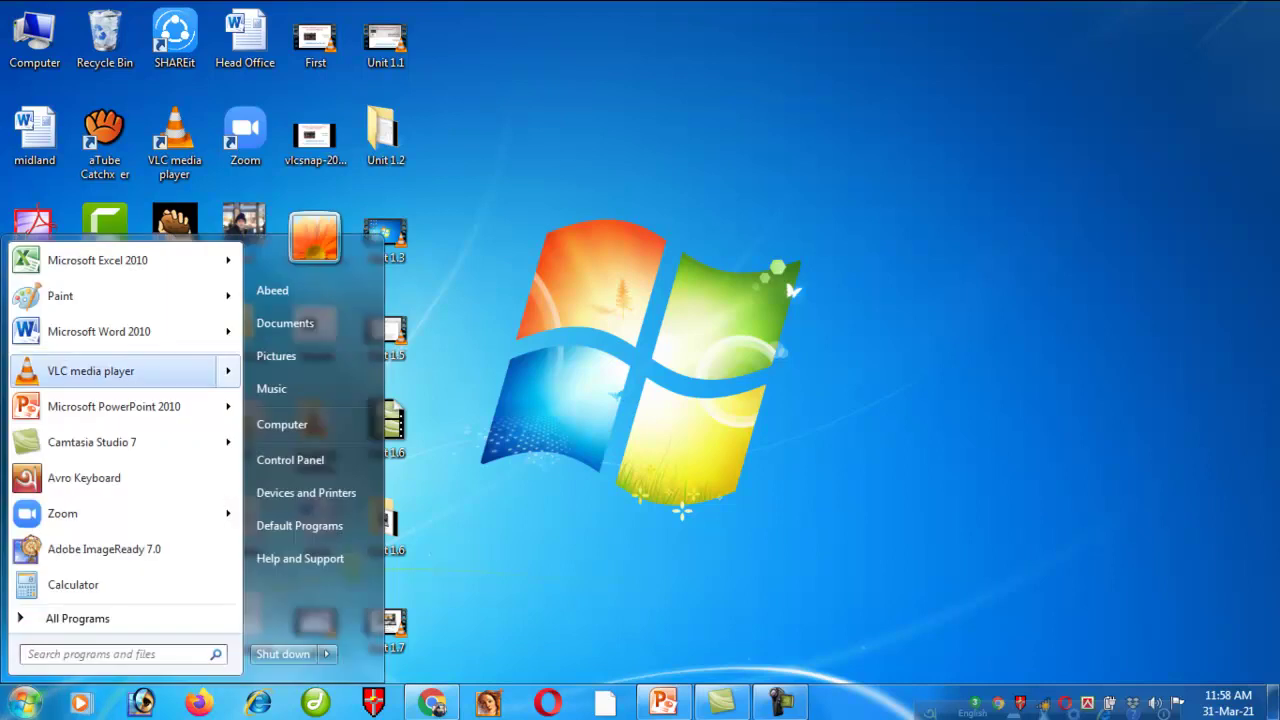
{"action": "mouse_move", "coordinate": [100, 331]}
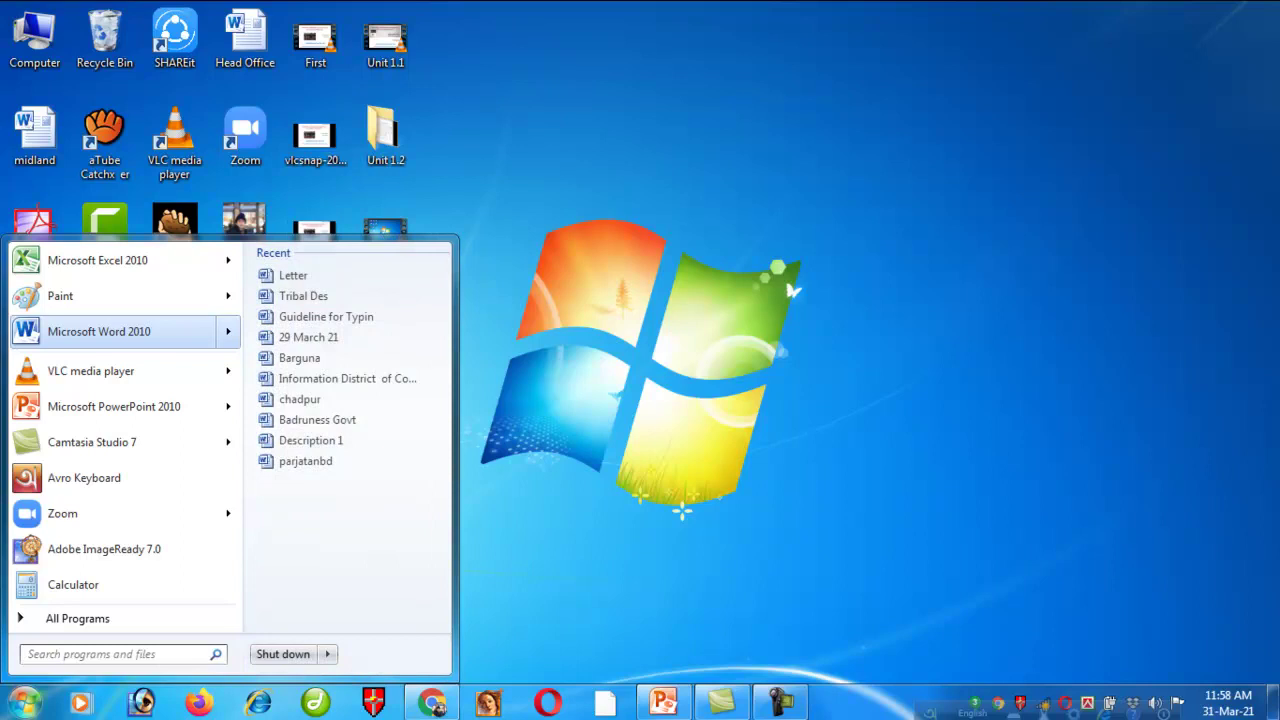
{"action": "left_click", "coordinate": [100, 331]}
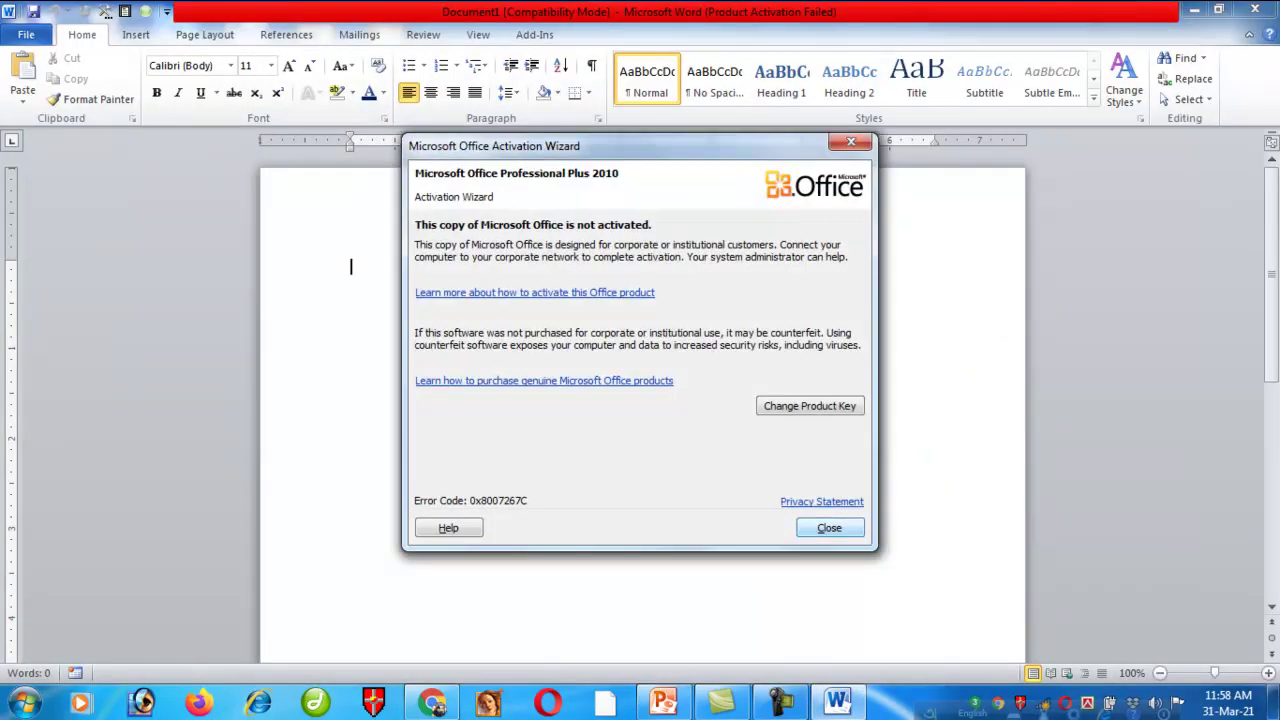
{"action": "key", "text": "Return"}
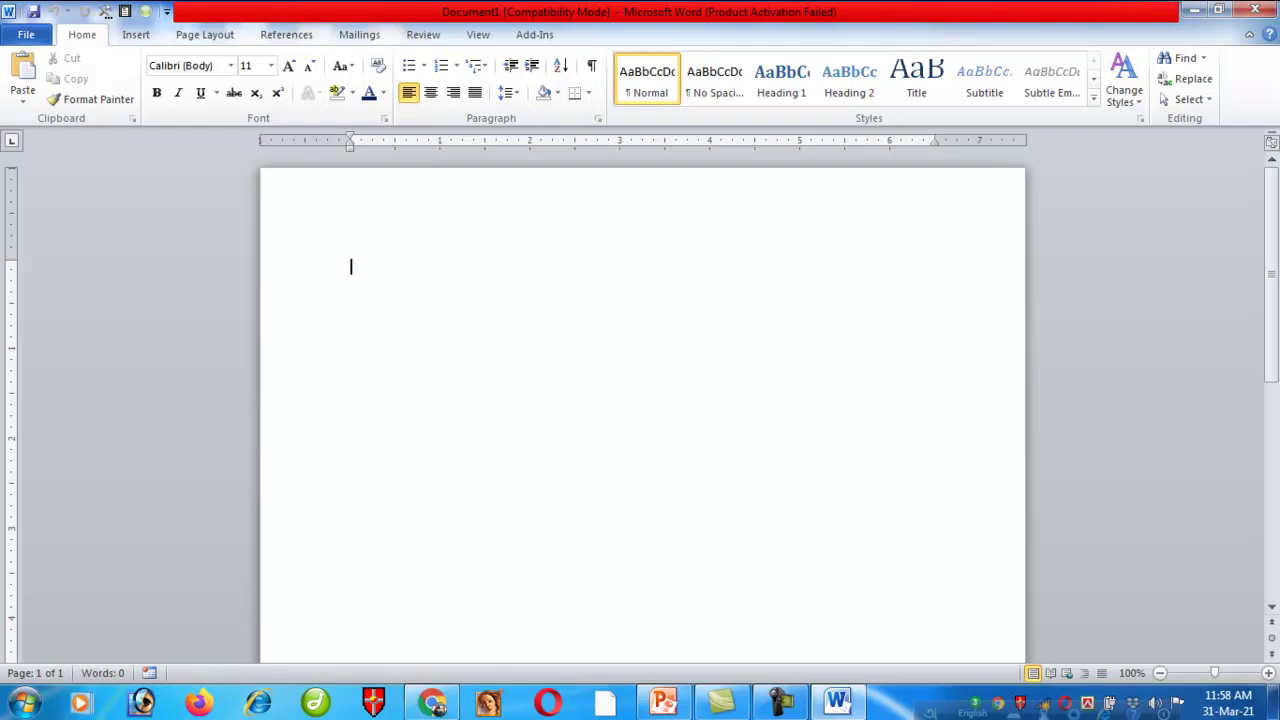
{"action": "left_click", "coordinate": [204, 34]}
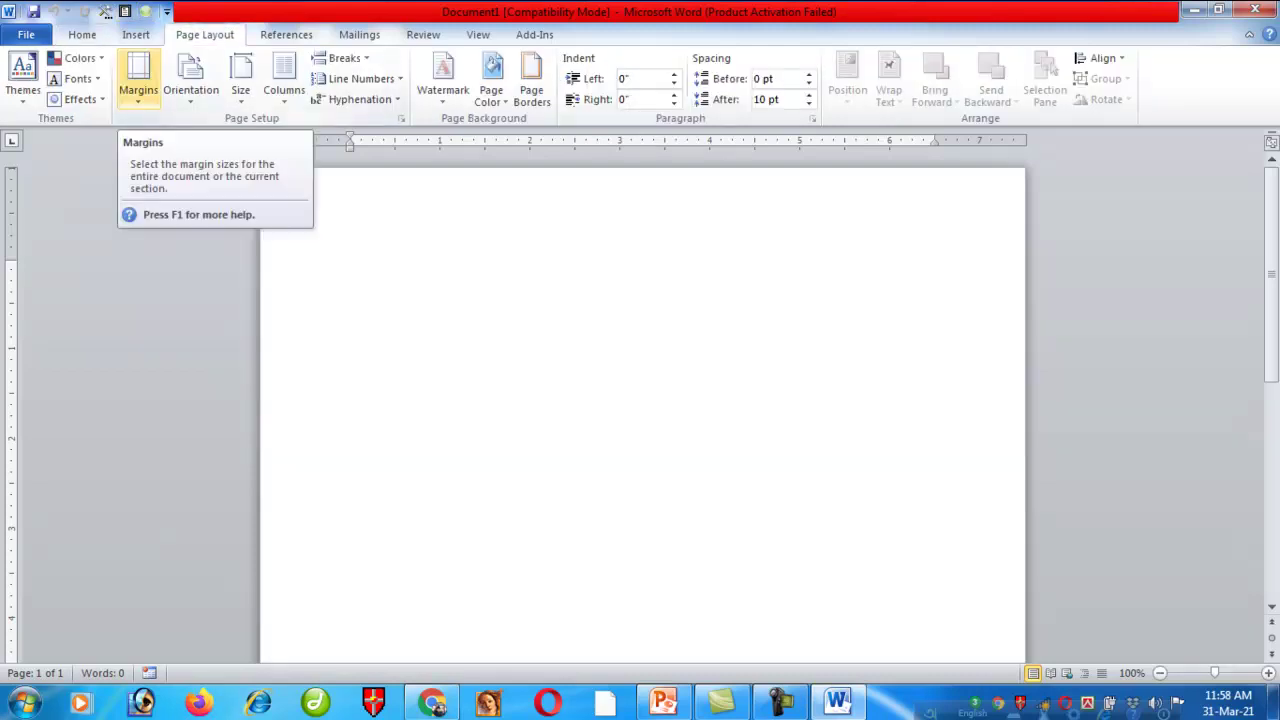
{"action": "left_click", "coordinate": [138, 80]}
{"action": "left_click", "coordinate": [193, 517]}
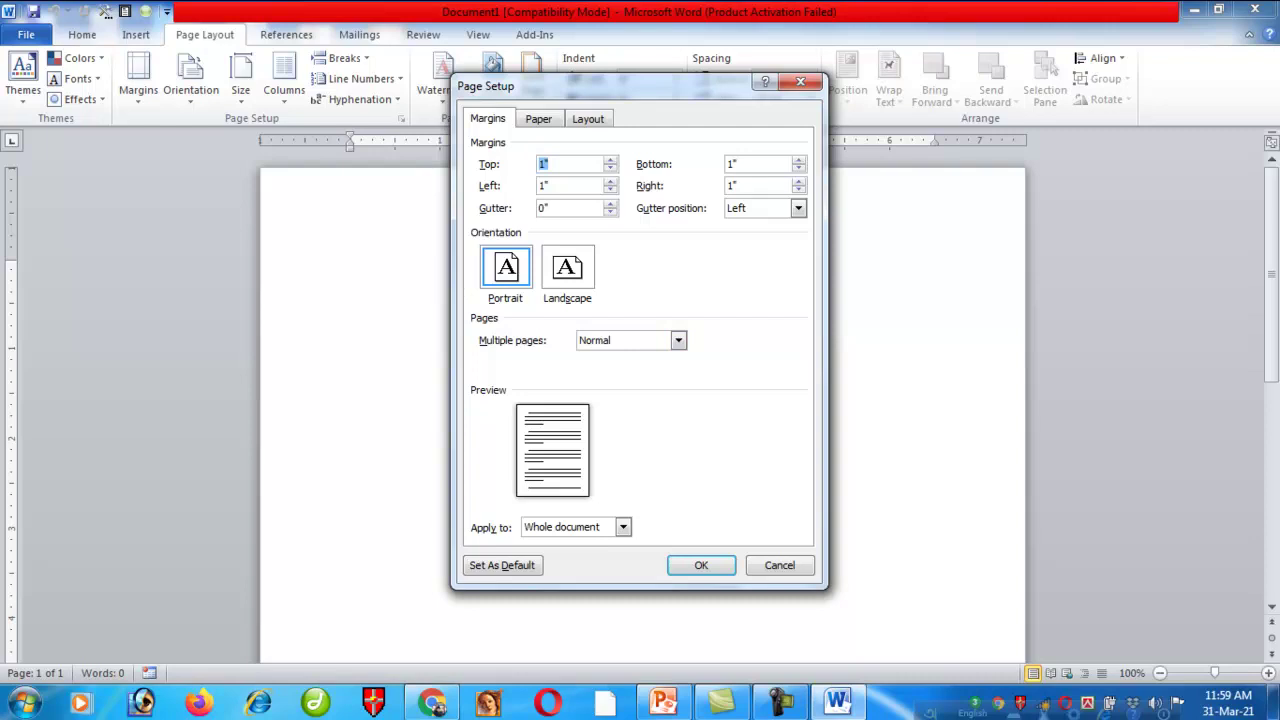
{"action": "left_click", "coordinate": [538, 119]}
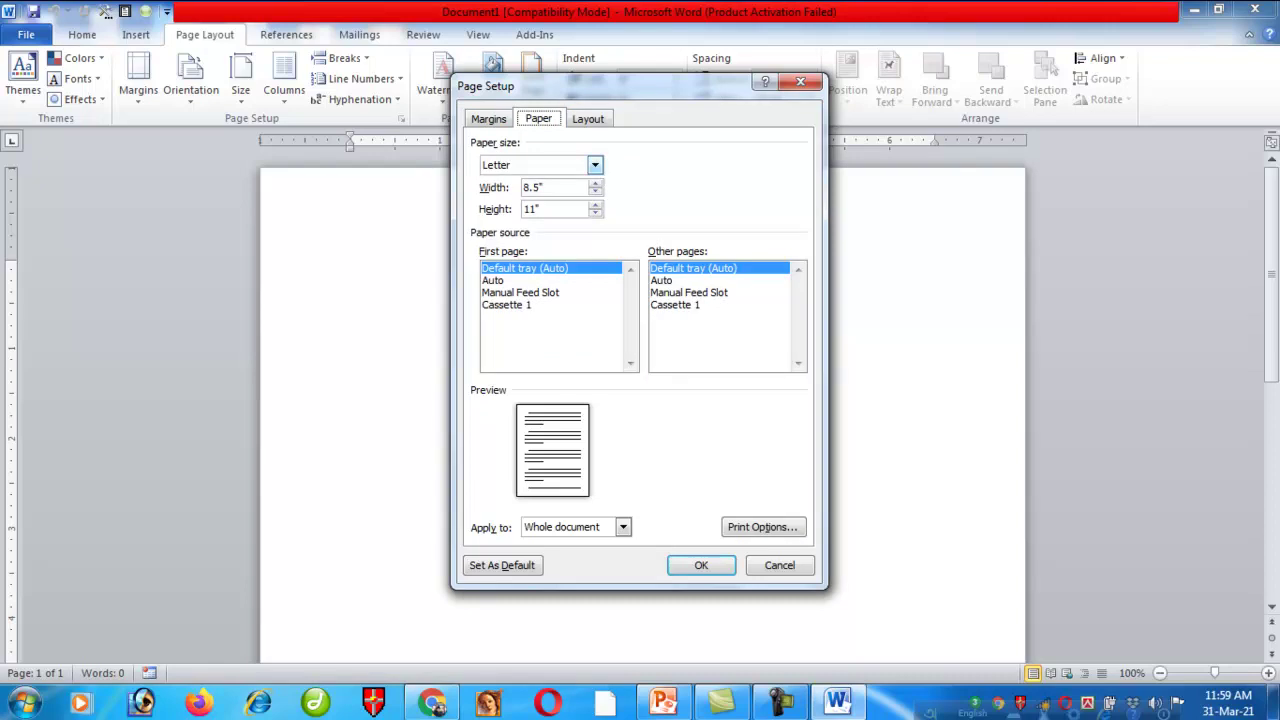
{"action": "left_click", "coordinate": [594, 165]}
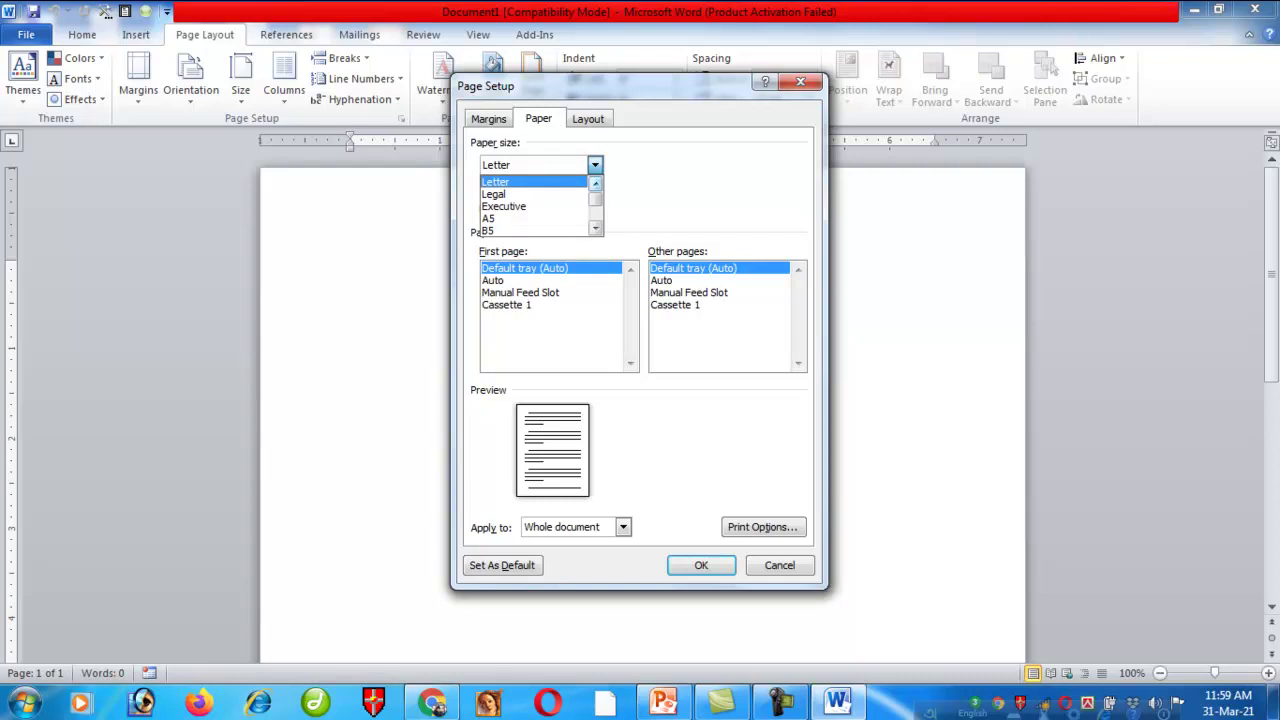
{"action": "mouse_move", "coordinate": [595, 198]}
{"action": "left_mouse_down"}
{"action": "mouse_move", "coordinate": [595, 213]}
{"action": "mouse_move", "coordinate": [595, 198]}
{"action": "left_mouse_up"}
{"action": "key", "text": "Return"}
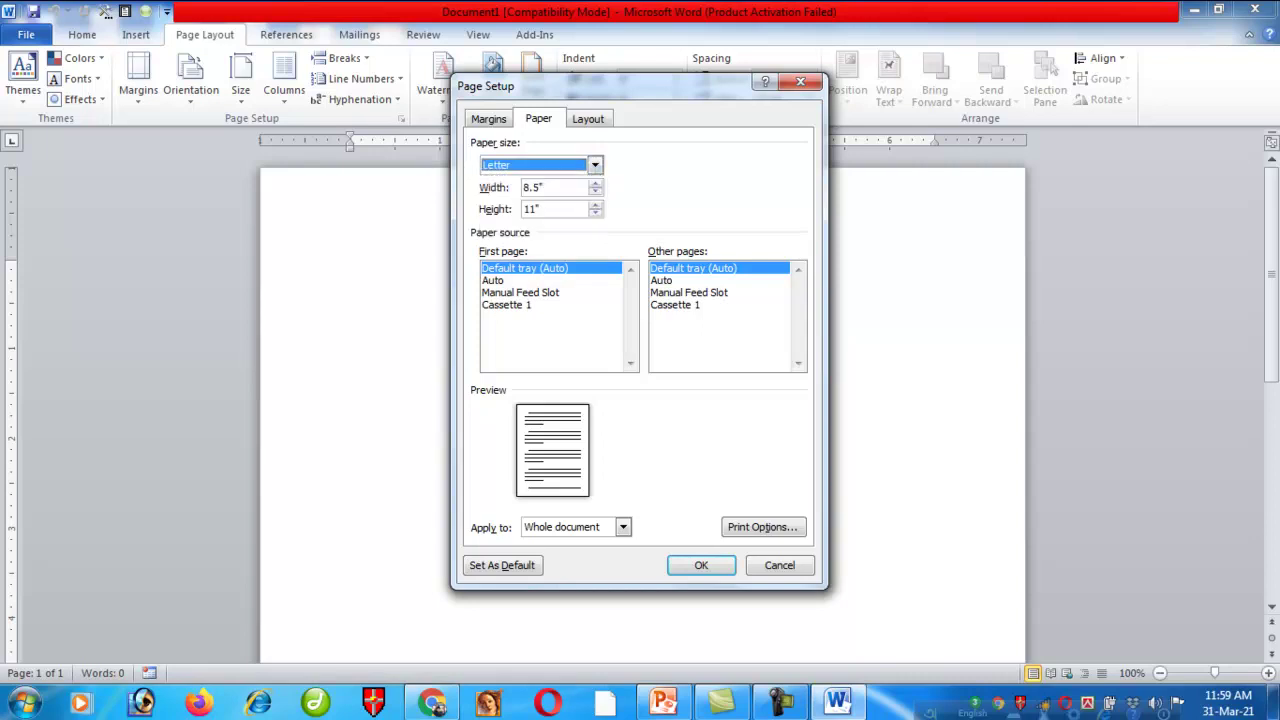
{"action": "left_click", "coordinate": [780, 565]}
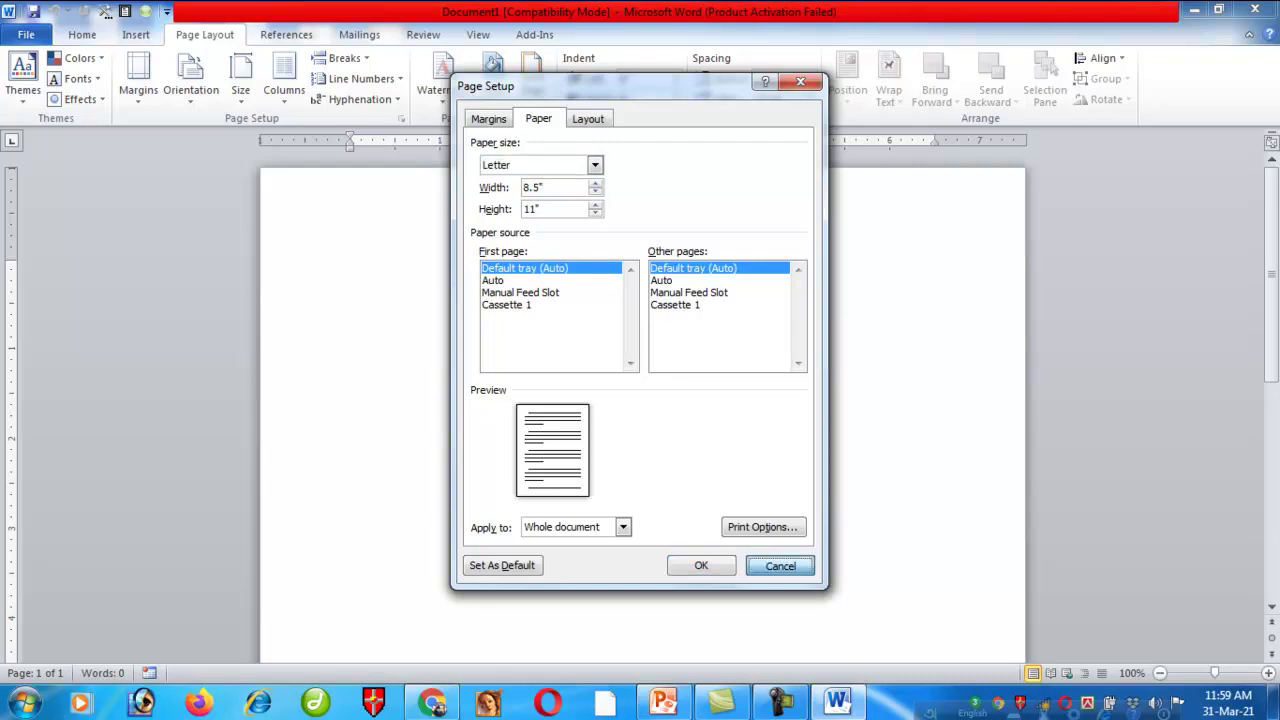
Show the File > Print settings and preview for Document1, and expand the printer list.
{"action": "left_click", "coordinate": [26, 34]}
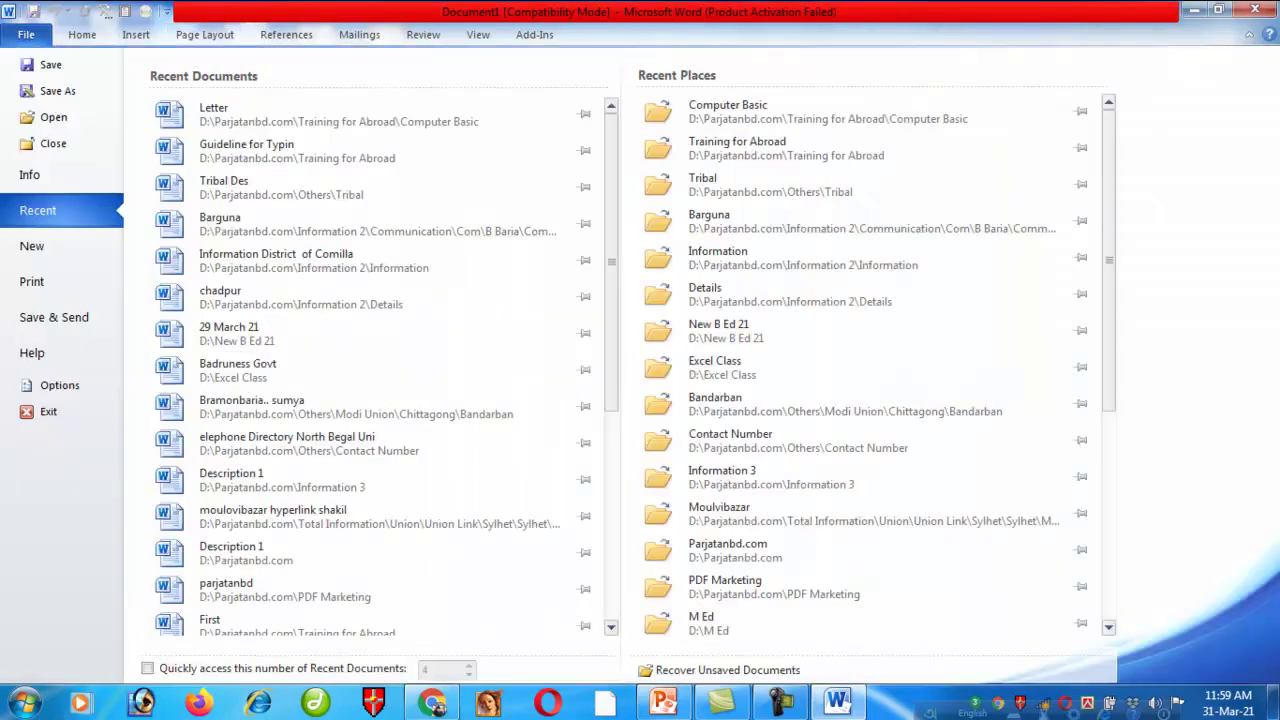
{"action": "left_click", "coordinate": [31, 281]}
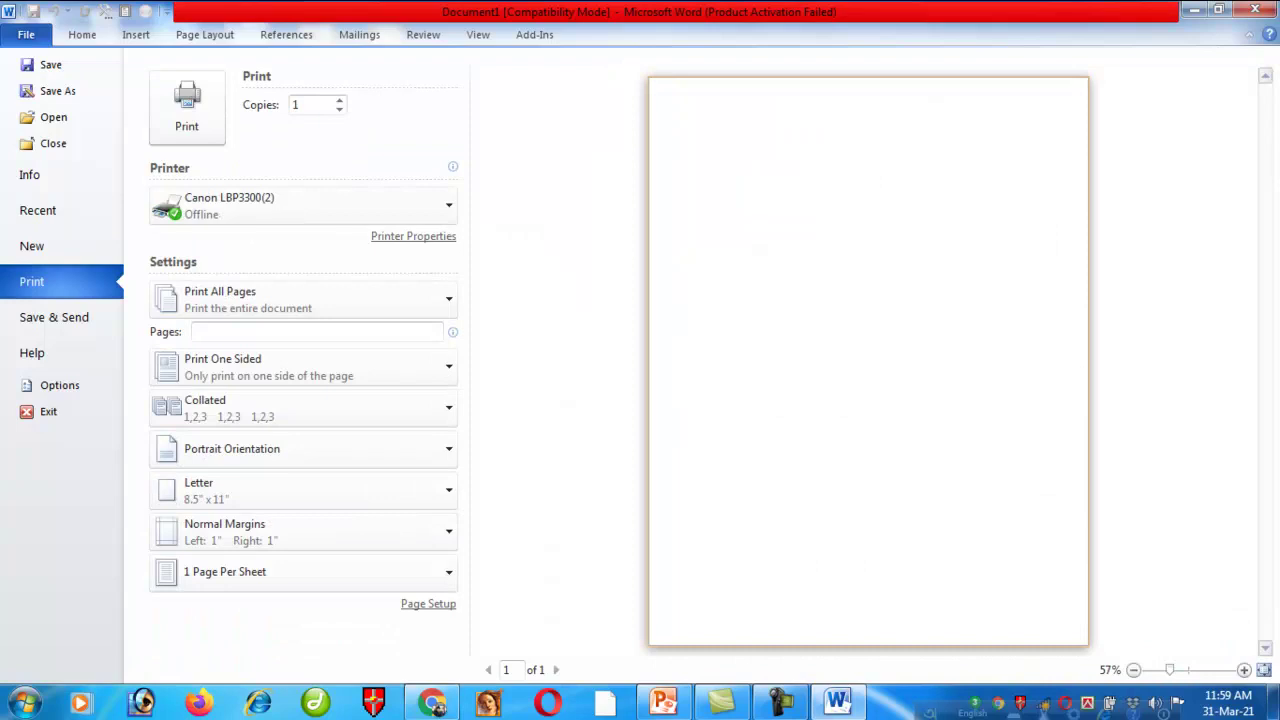
{"action": "left_click", "coordinate": [26, 34]}
{"action": "left_click", "coordinate": [26, 34]}
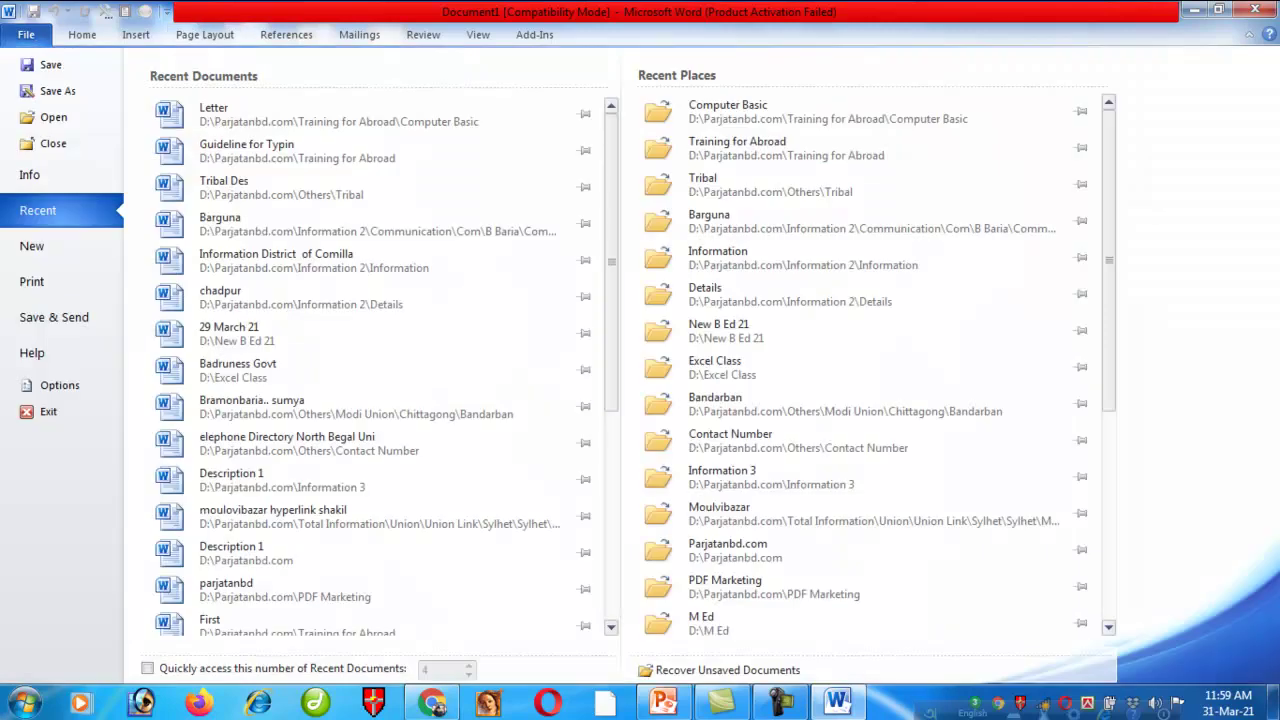
{"action": "left_click", "coordinate": [31, 281]}
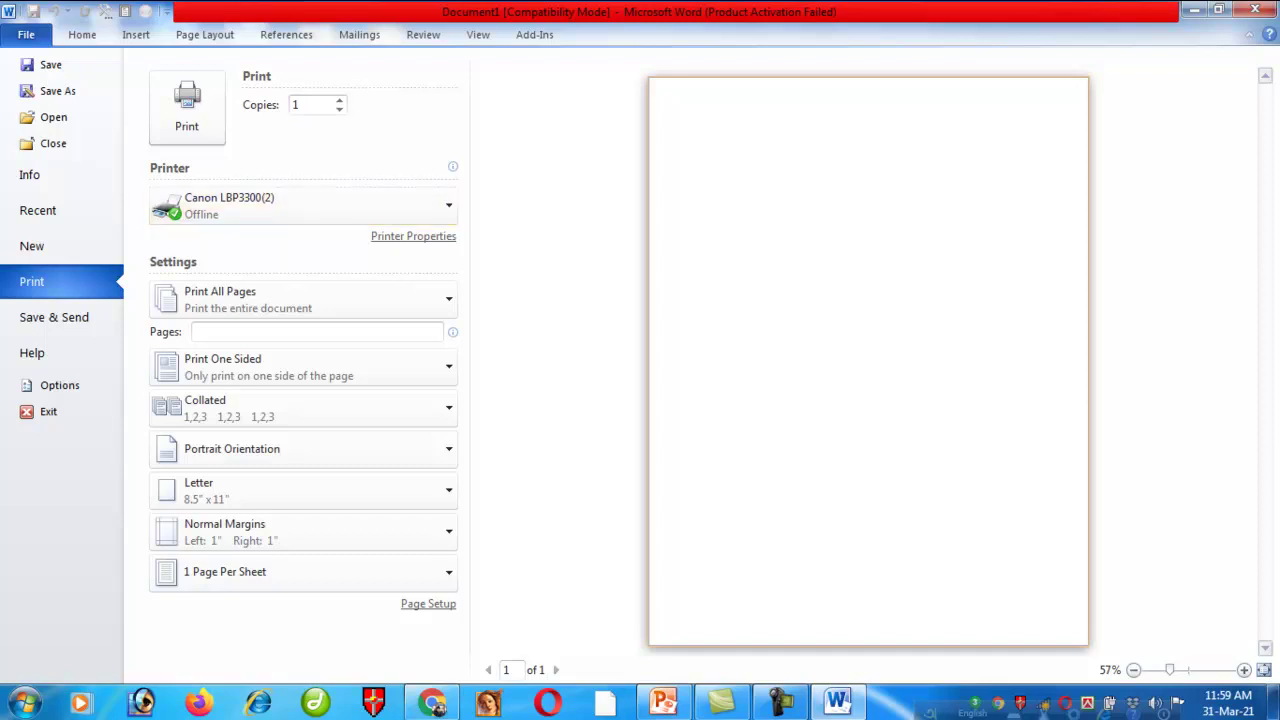
{"action": "left_click", "coordinate": [300, 205]}
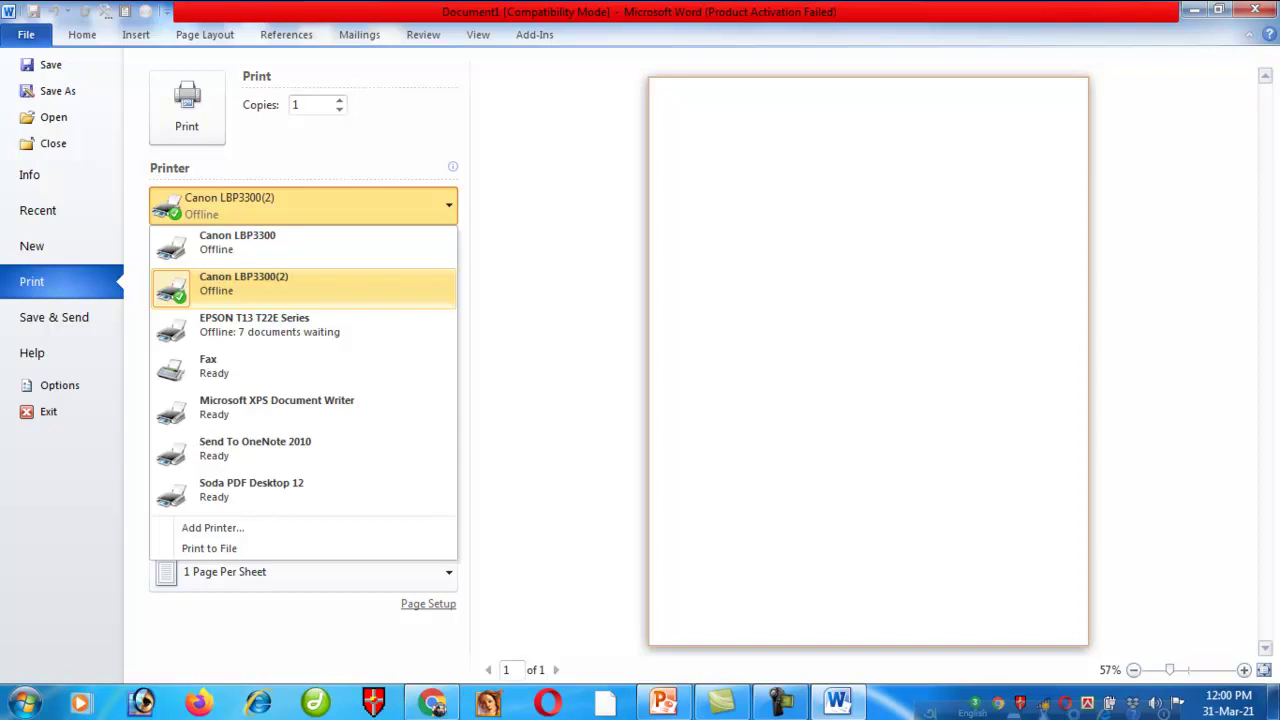
Keep Canon LBP3300(2), set printing to Print Current Page, and return to the document.
{"action": "left_click", "coordinate": [300, 285]}
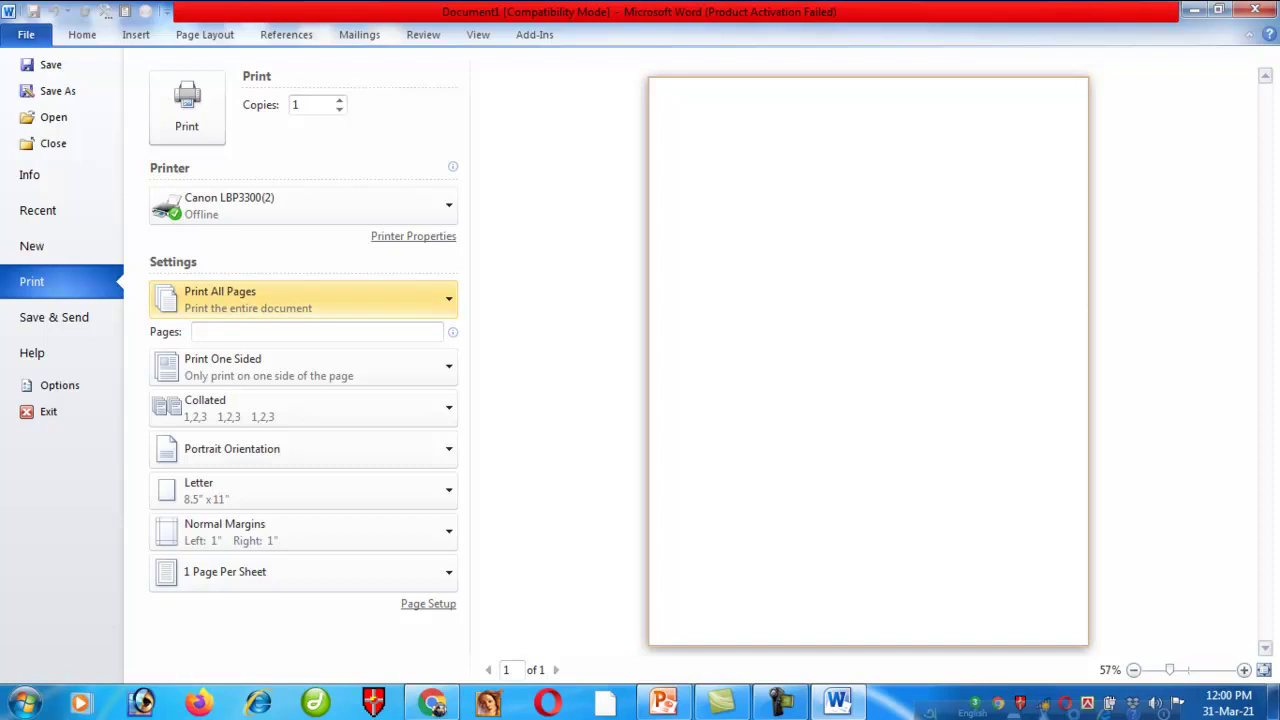
{"action": "left_click", "coordinate": [300, 299]}
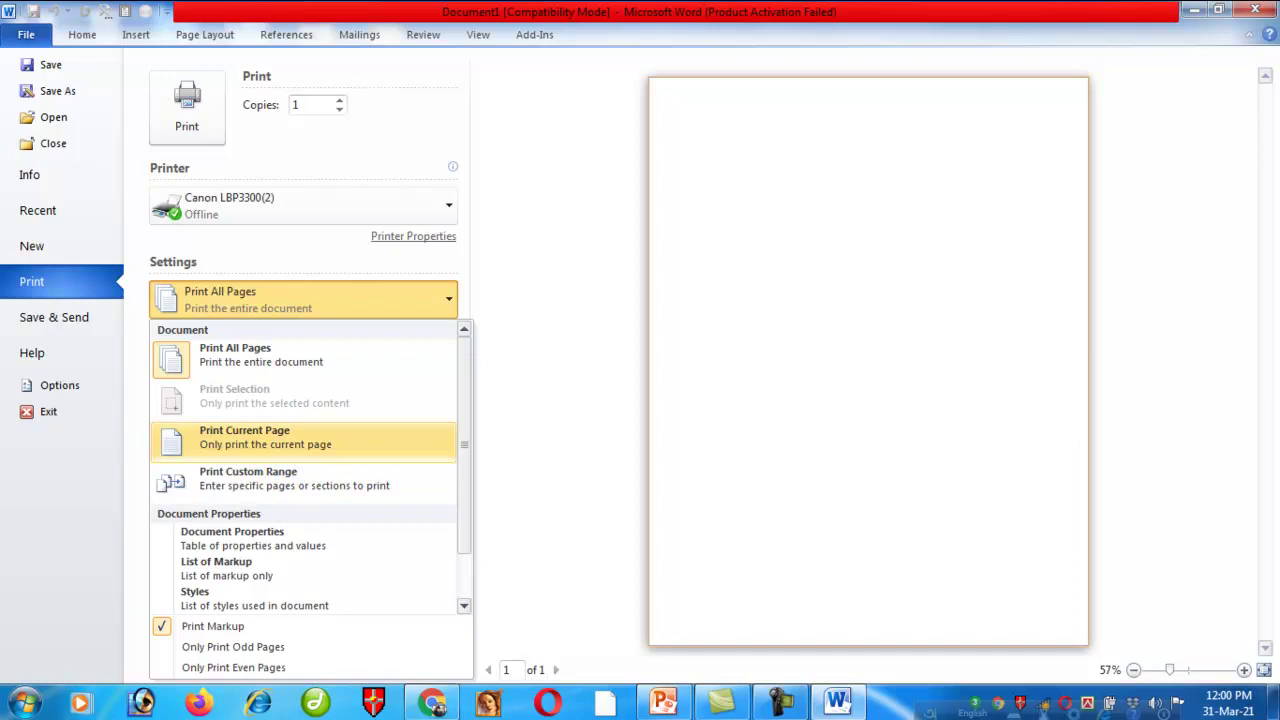
{"action": "left_click", "coordinate": [245, 440]}
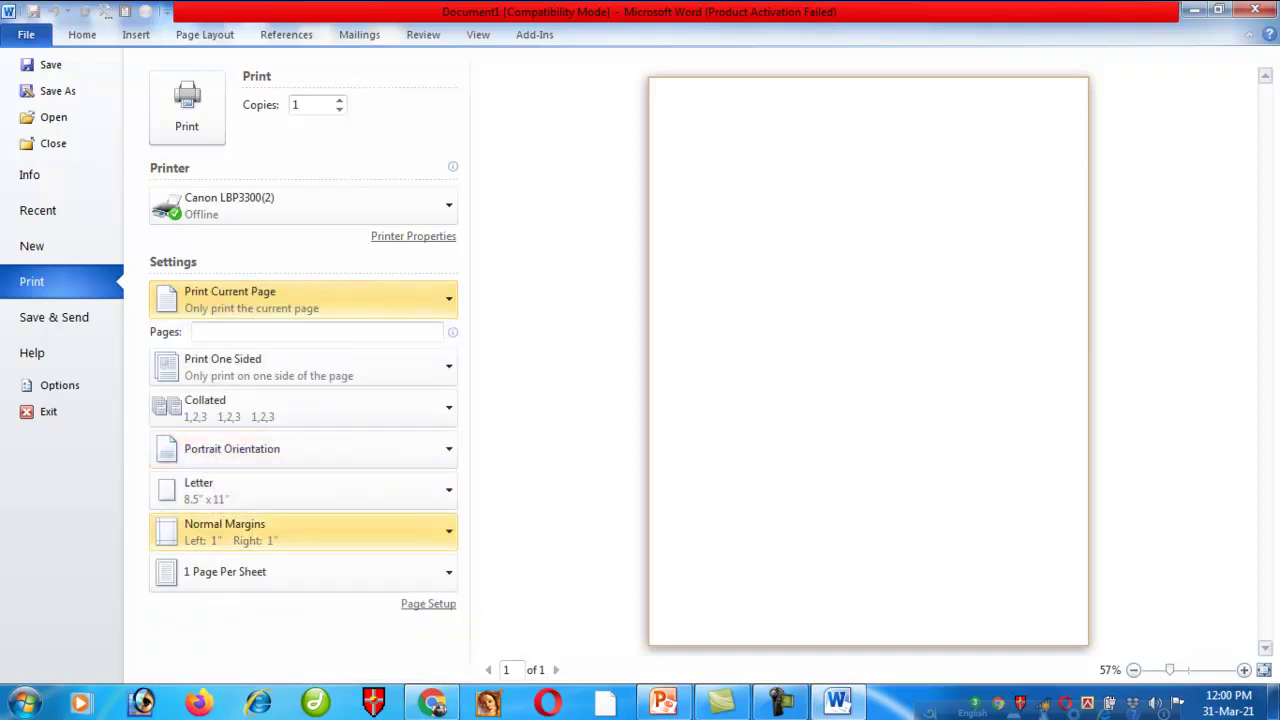
{"action": "mouse_move", "coordinate": [170, 332]}
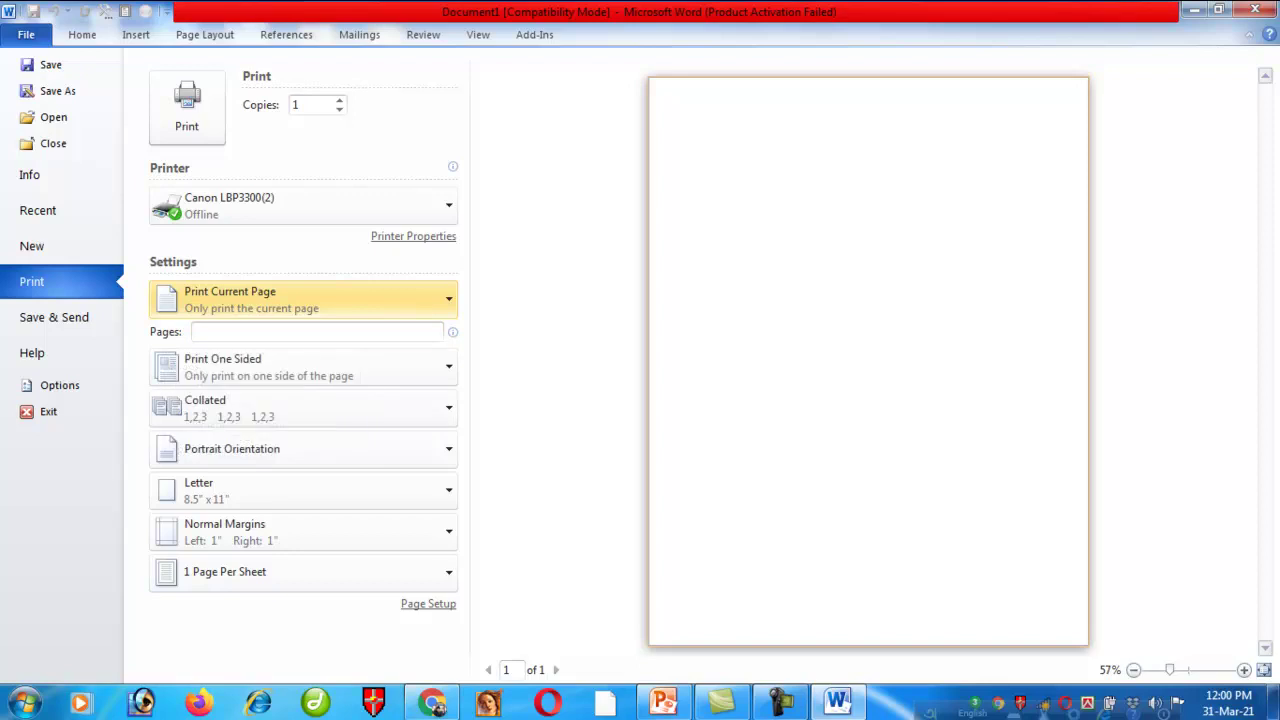
{"action": "mouse_move", "coordinate": [284, 332]}
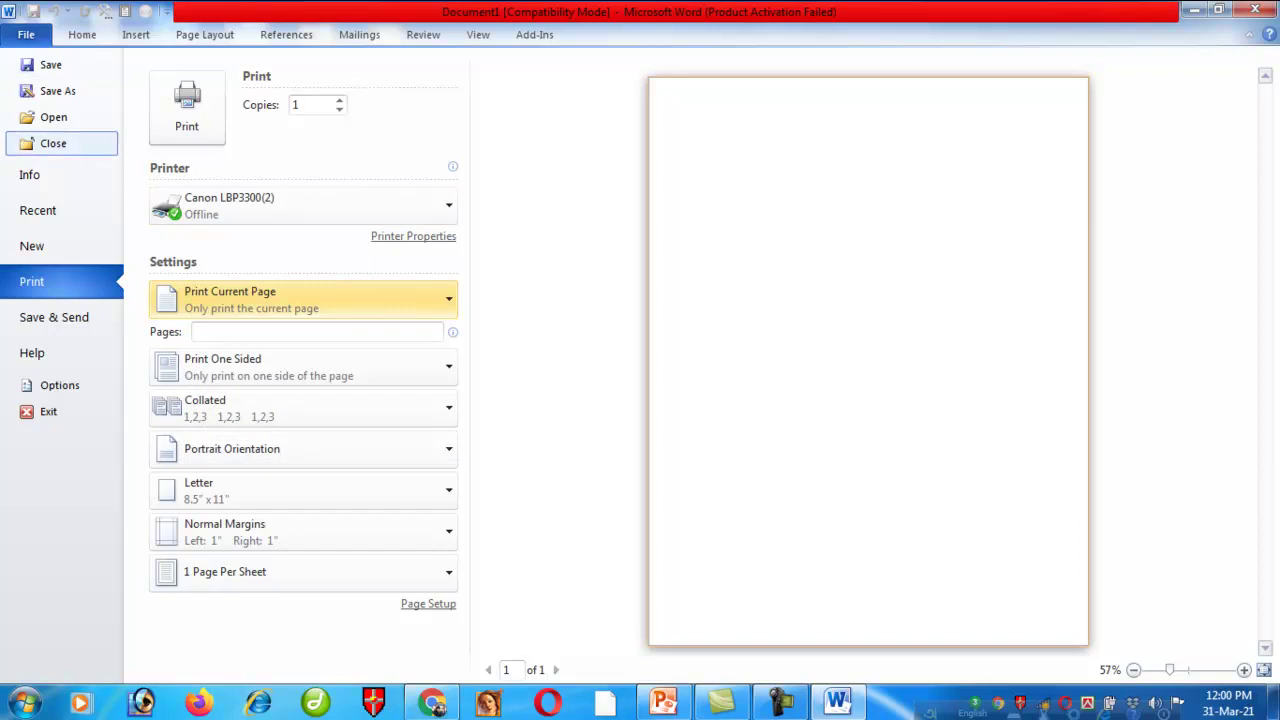
{"action": "key", "text": "Escape"}
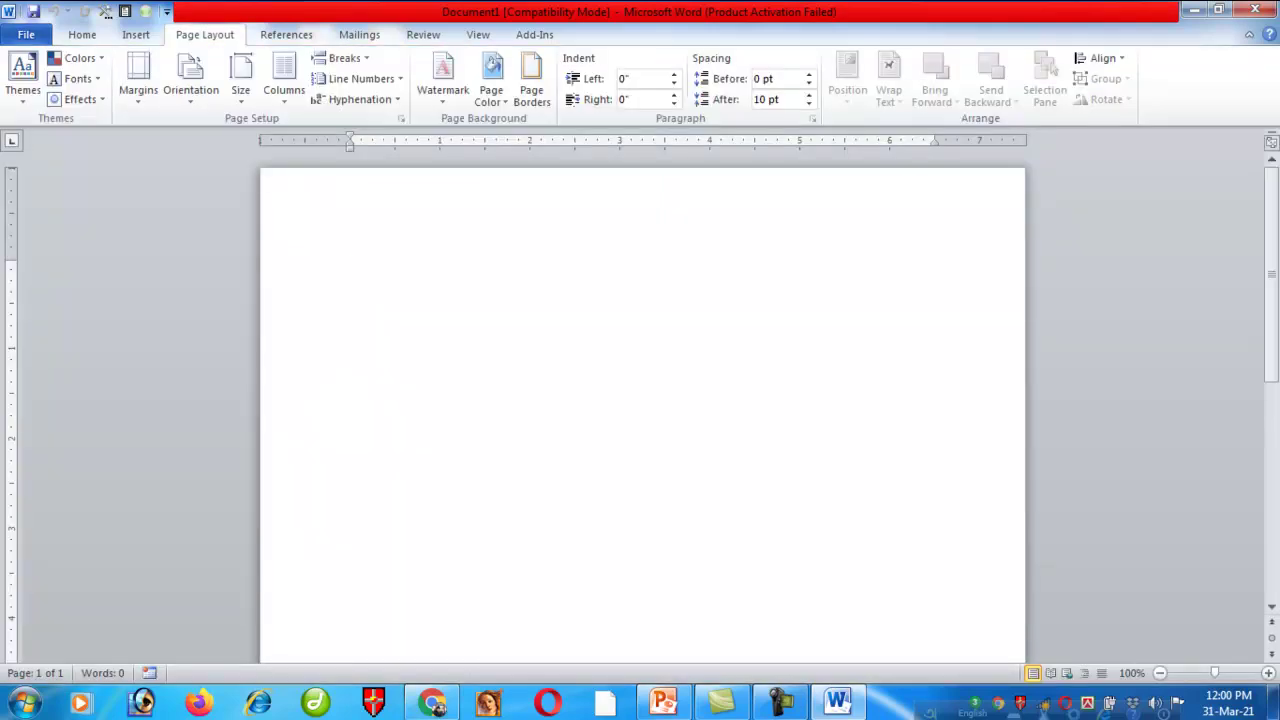